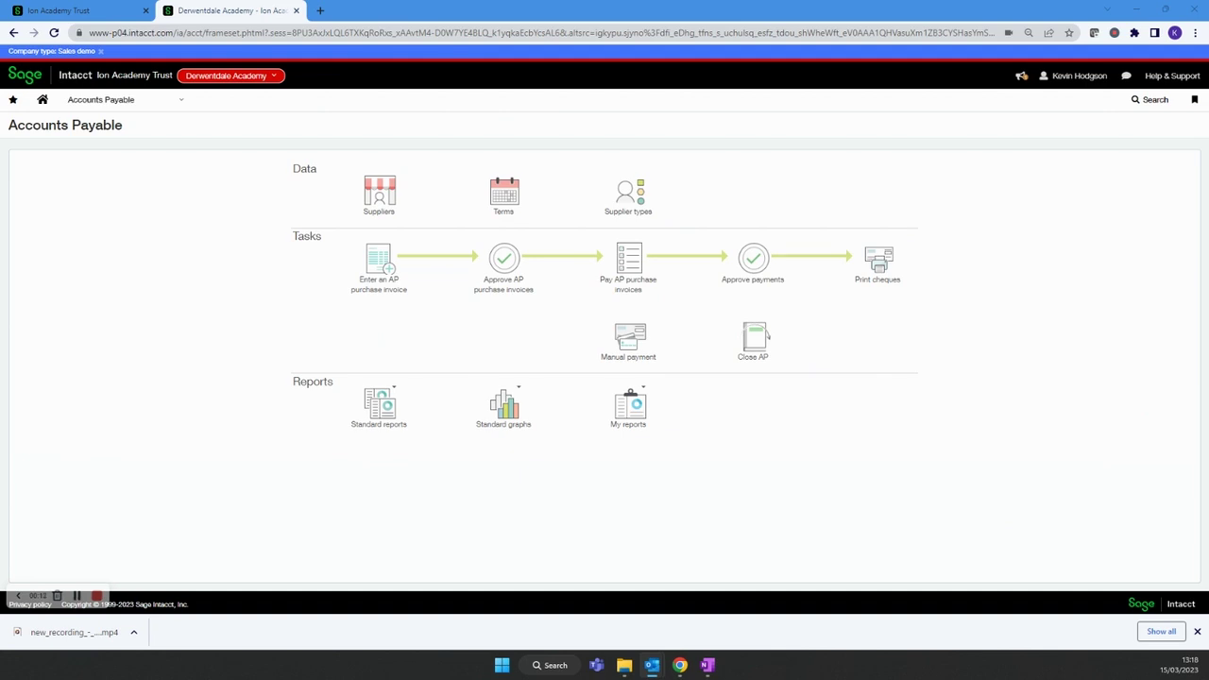
- Start a new AP purchase invoice in Accounts Payable for supplier S0001--YPO
left_click(176, 114)
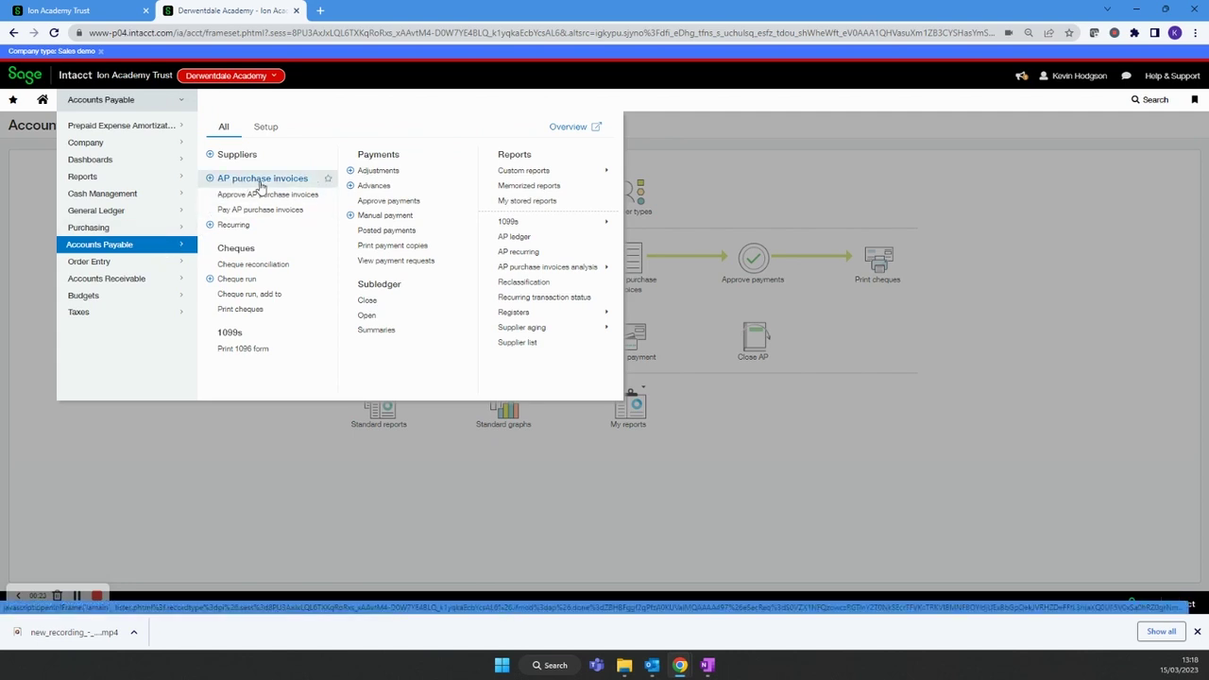
left_click(211, 181)
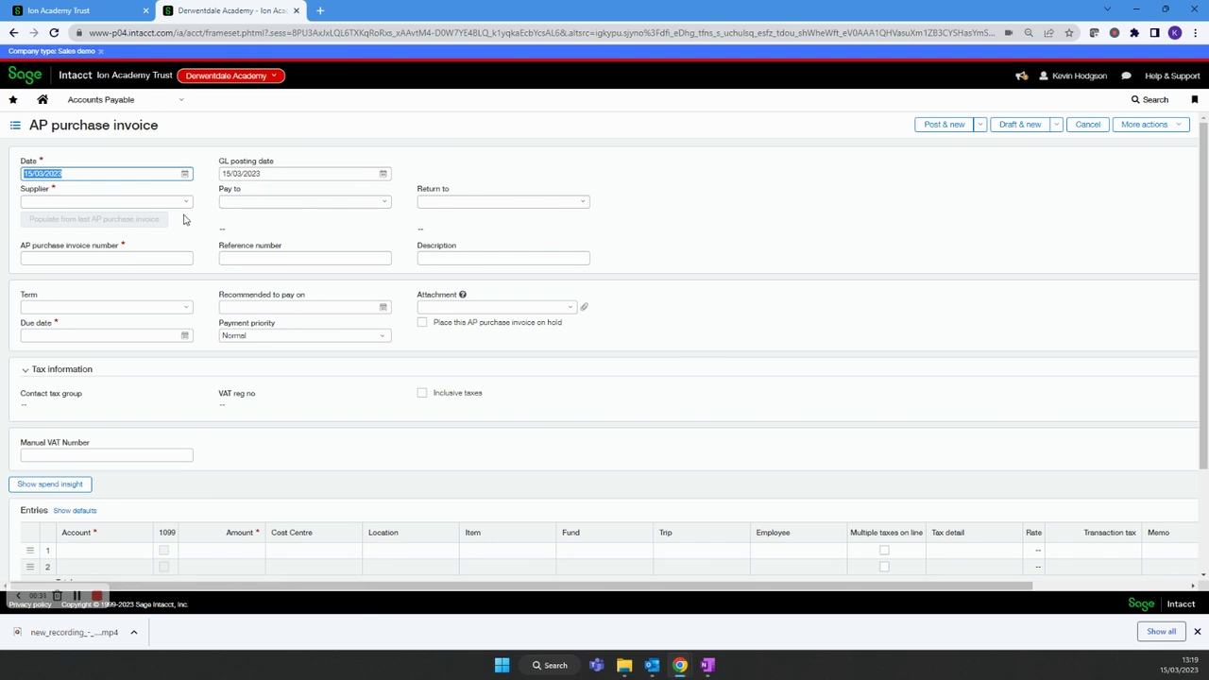
left_click(187, 201)
left_click(145, 237)
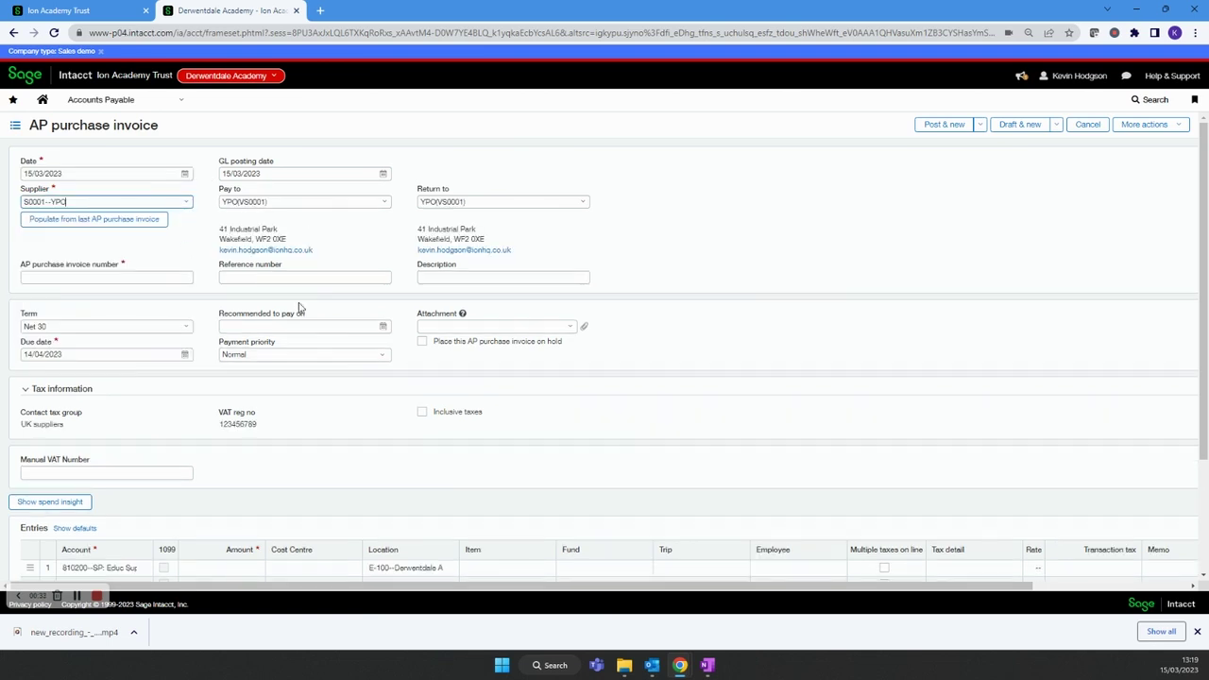
left_click(101, 276)
left_click(154, 375)
key("Tab")
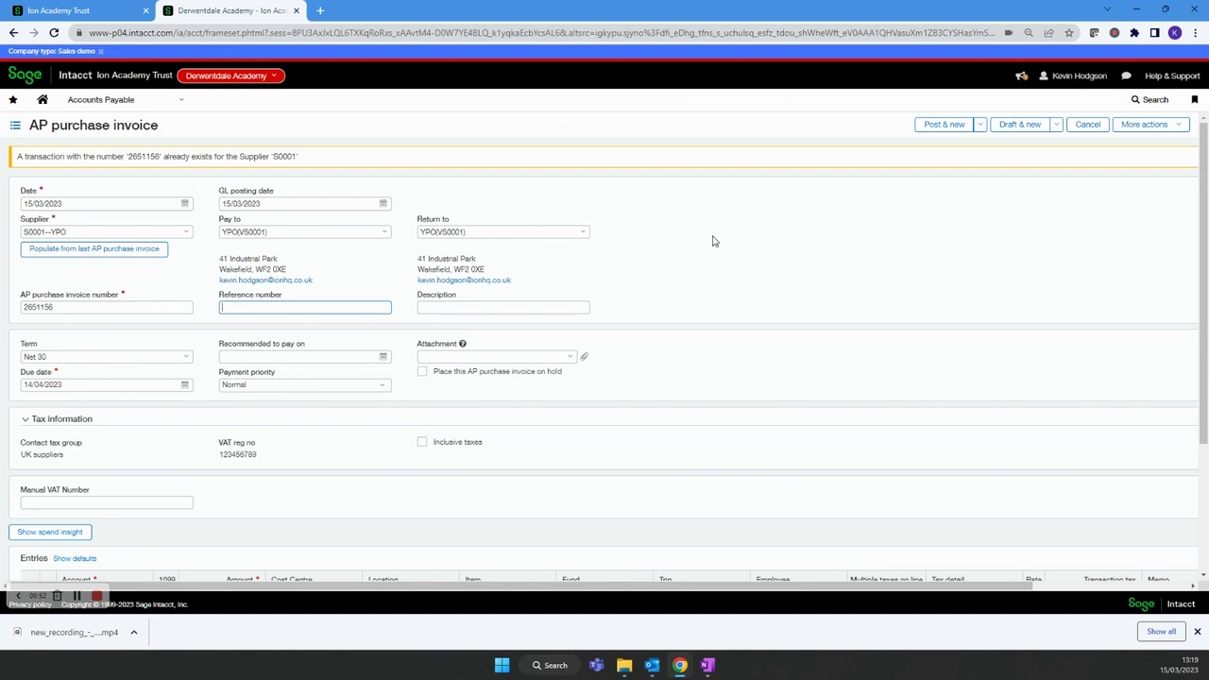
left_click(67, 307)
type("151")
left_click(774, 402)
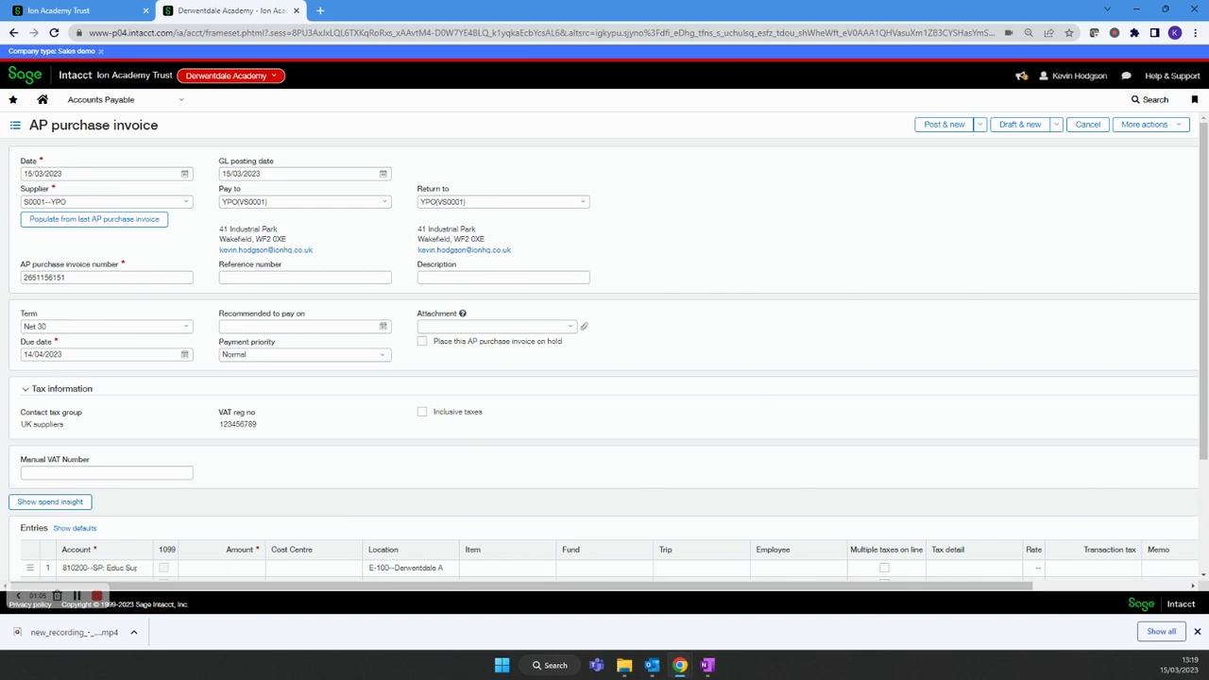
left_click_drag(464, 472, 459, 330)
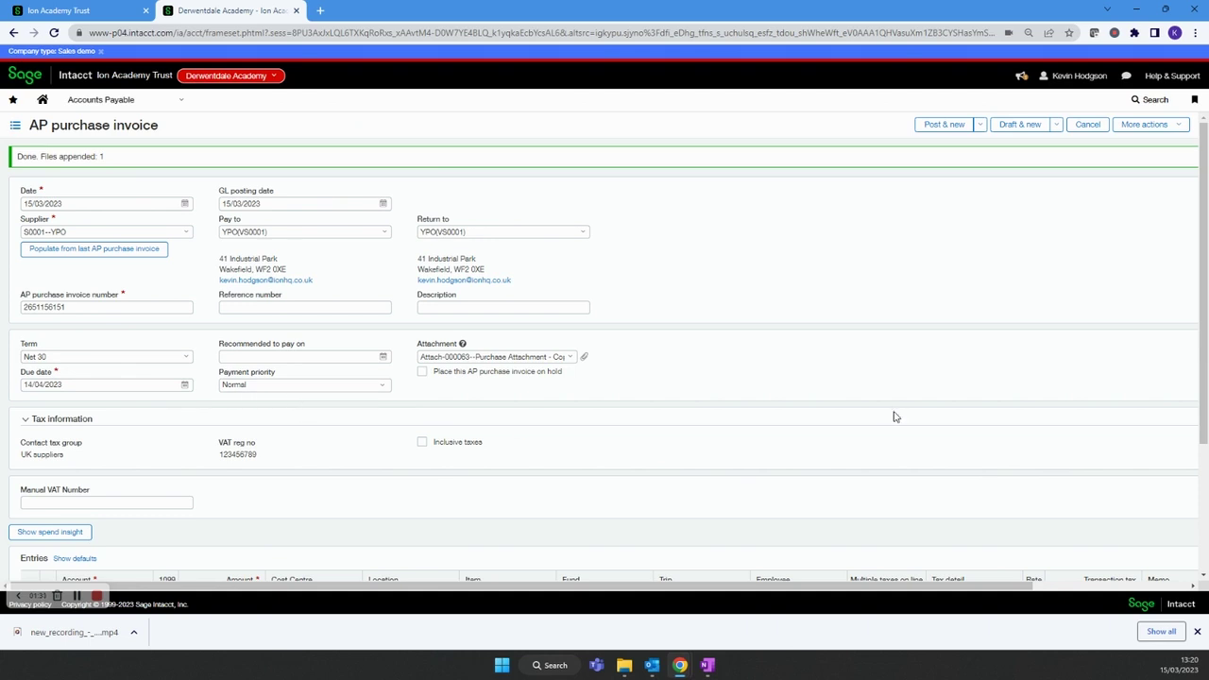
- Fill the first entry line with amount 500, cost centre MAT--Maths and tax detail No VAT Input
scroll(895, 416, "down", 2)
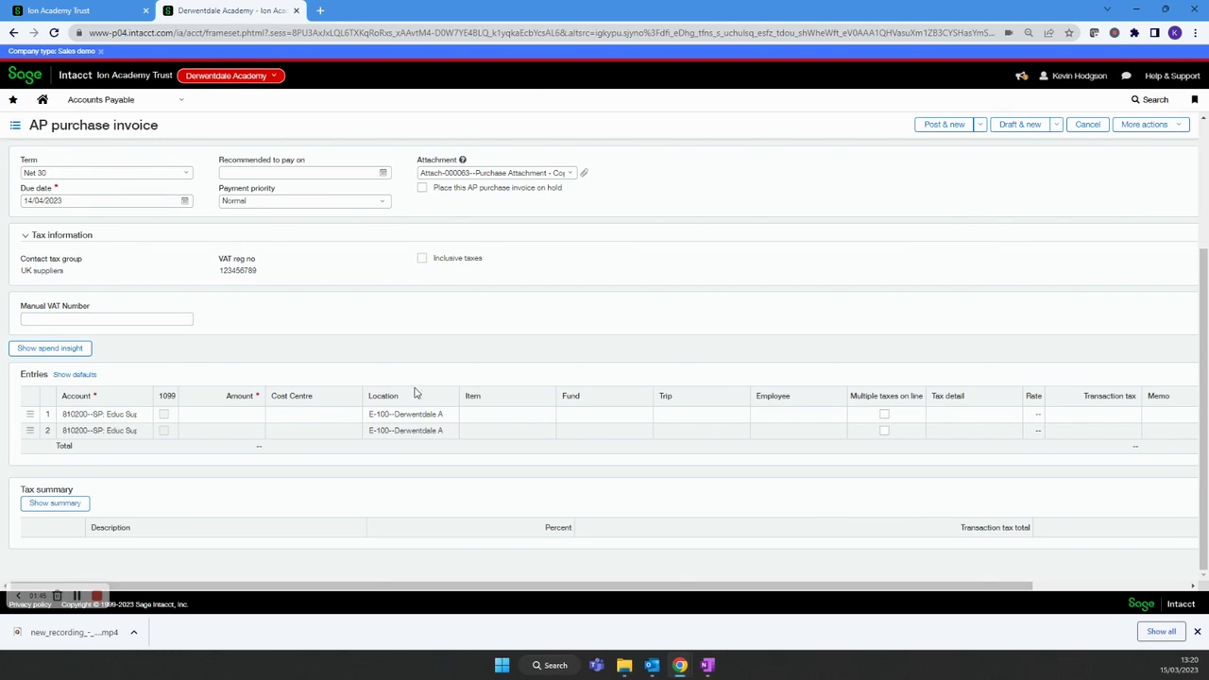
left_click(242, 417)
type("500")
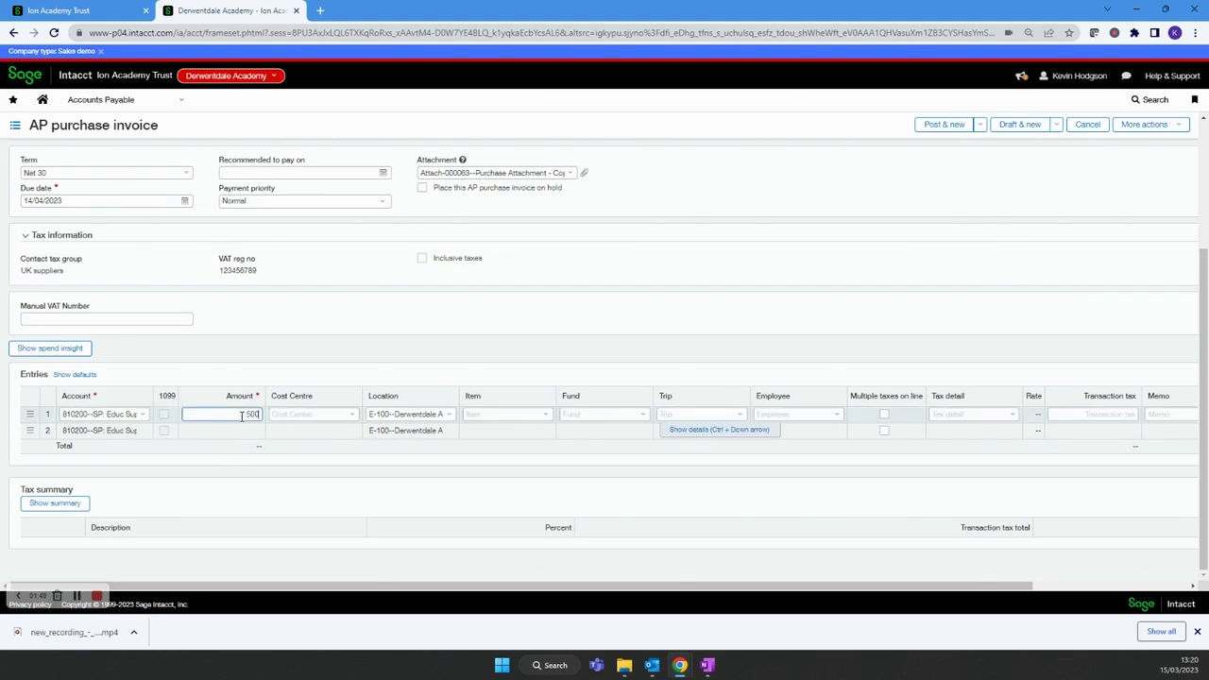
left_click(337, 416)
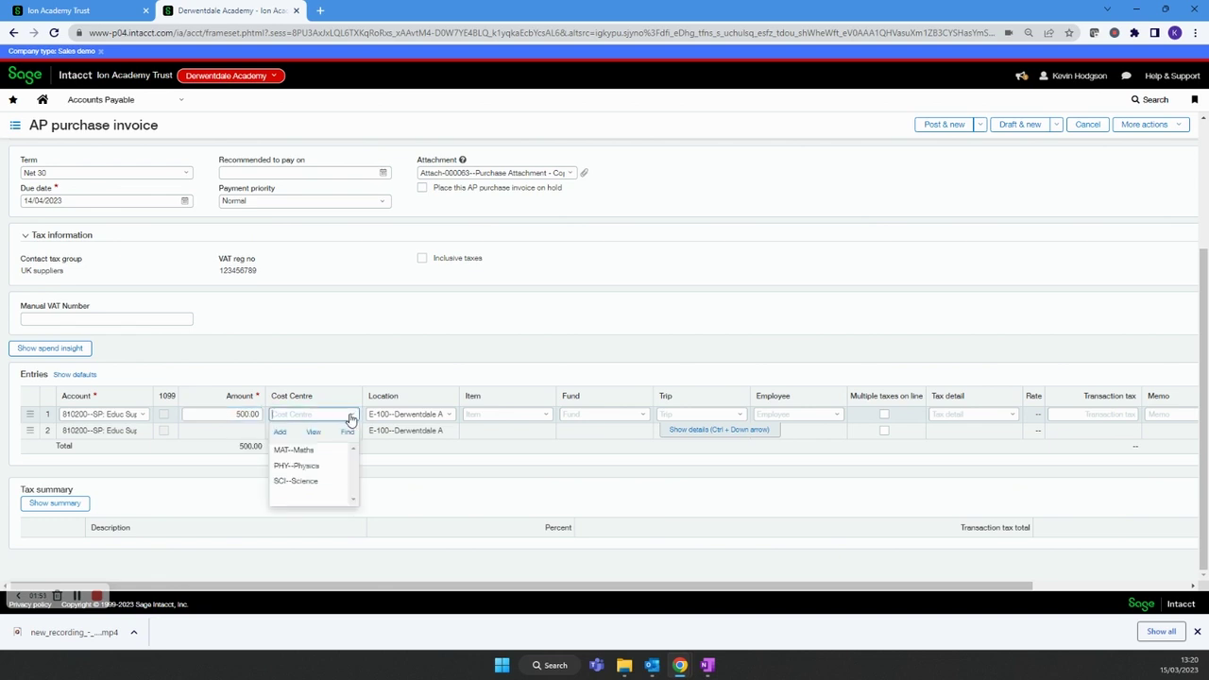
left_click(328, 451)
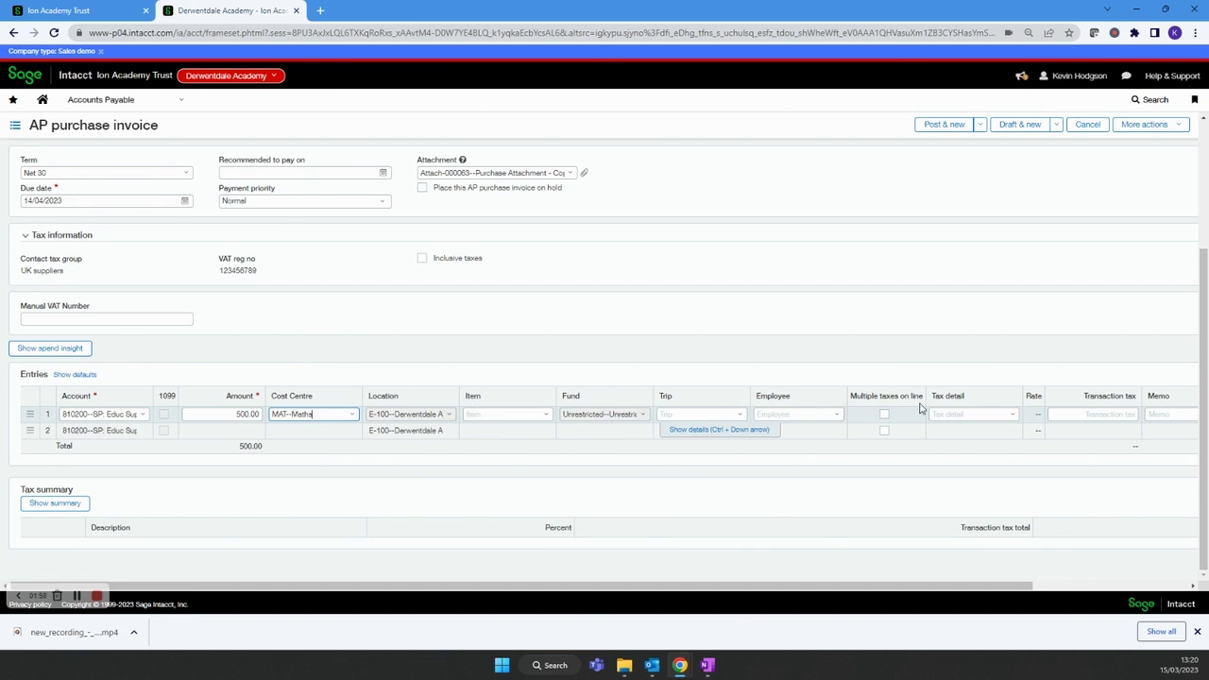
left_click(1015, 418)
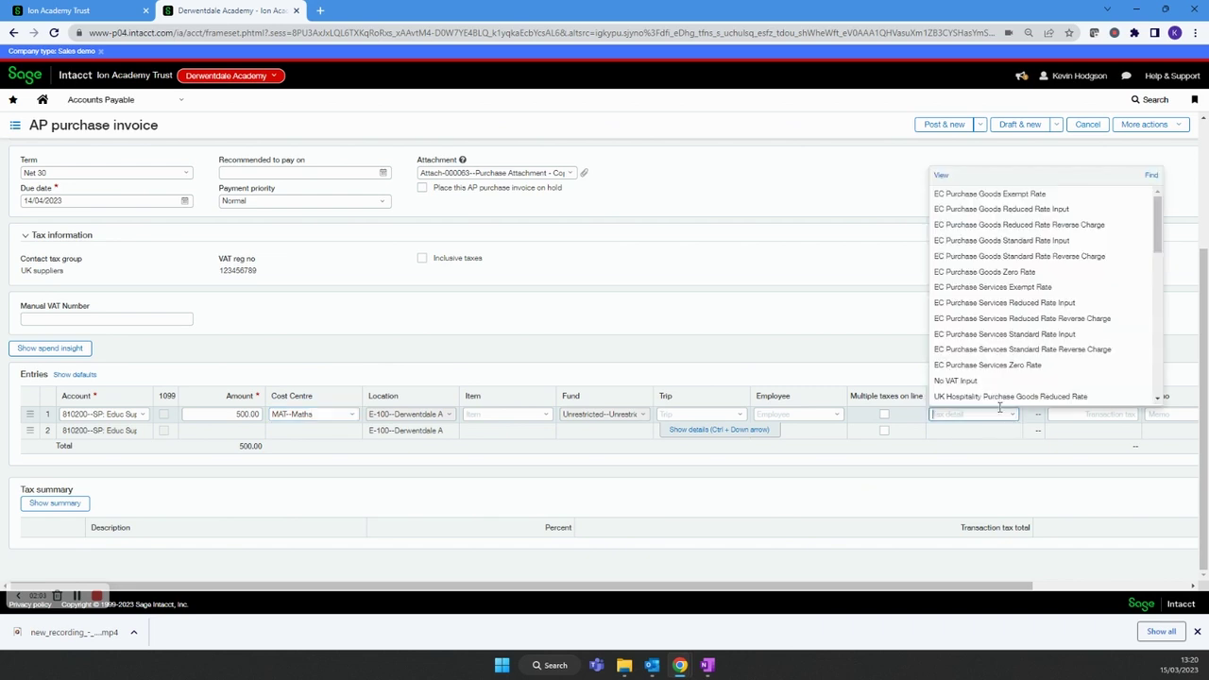
left_click(989, 381)
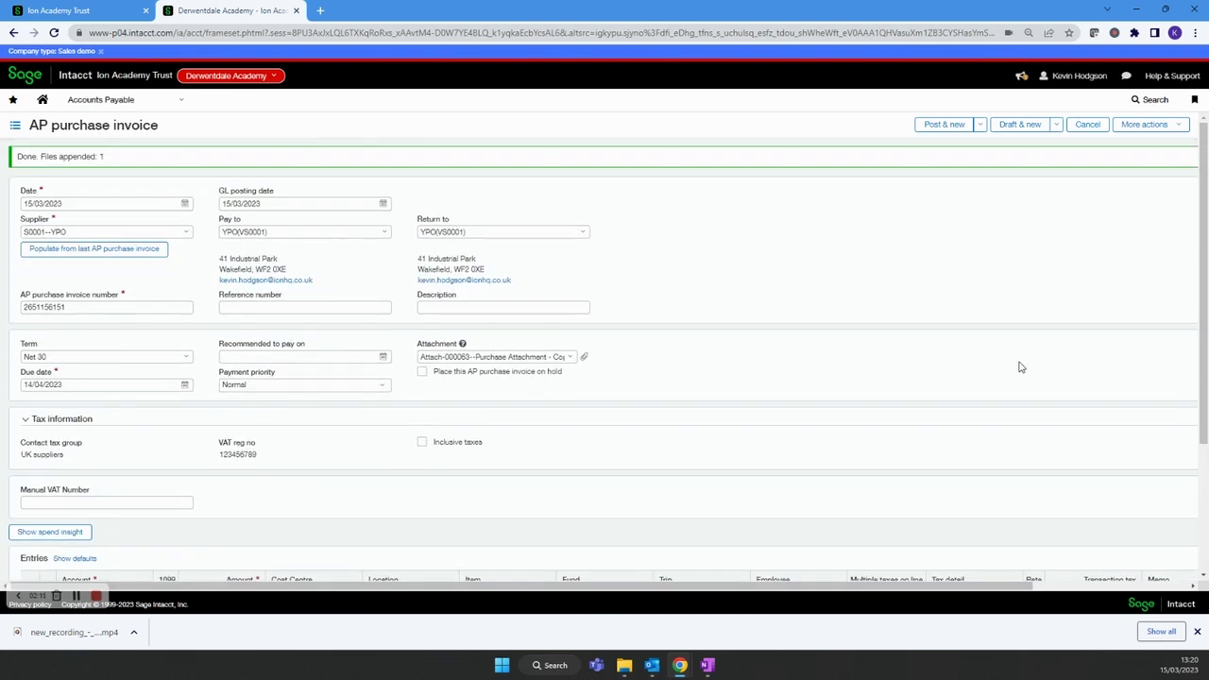
- Post the YPO purchase invoice without starting another new one
left_click(979, 125)
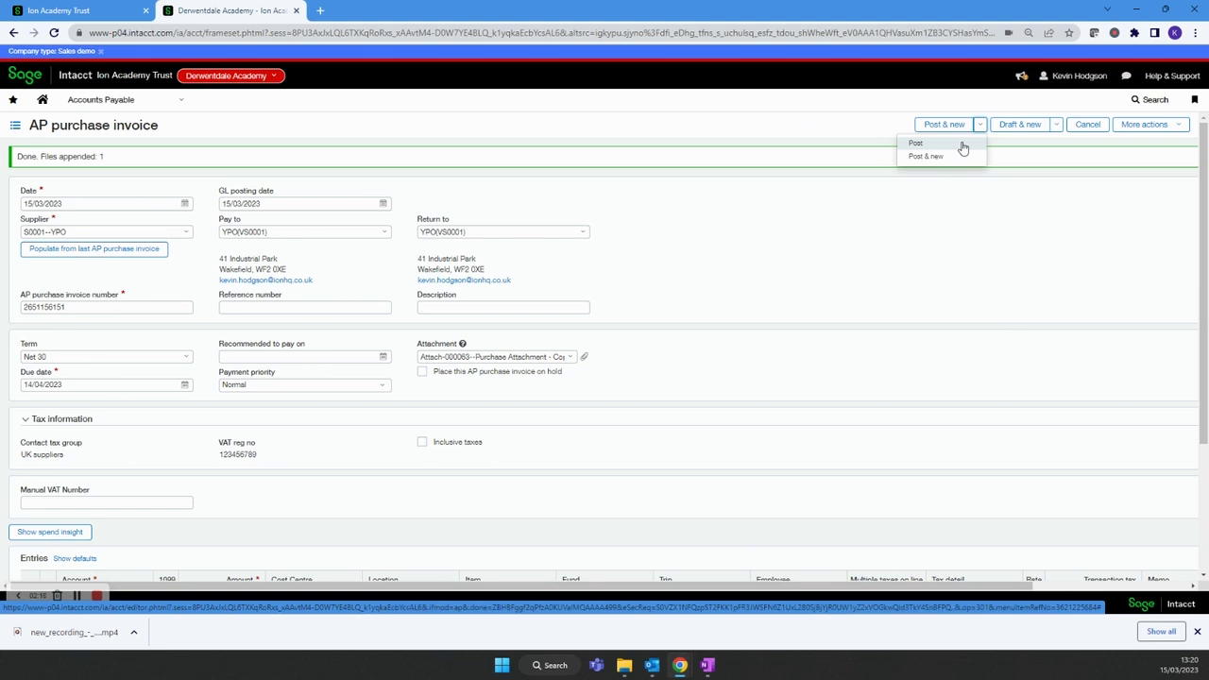
left_click(962, 147)
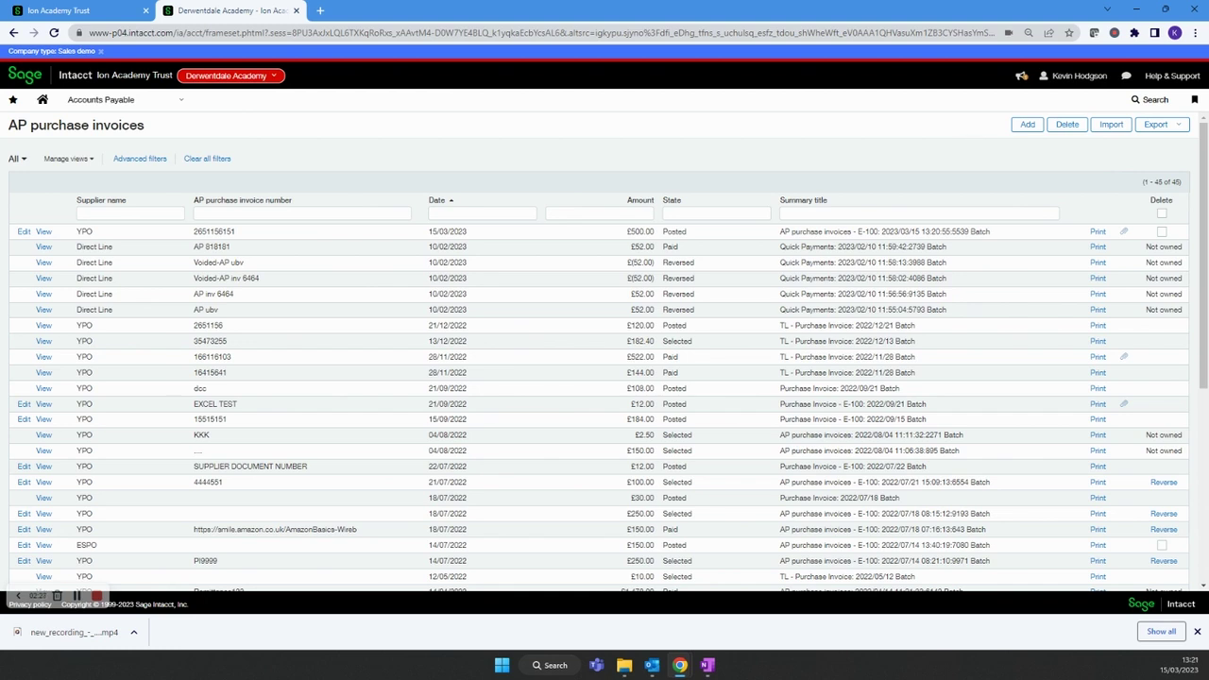
left_click(651, 665)
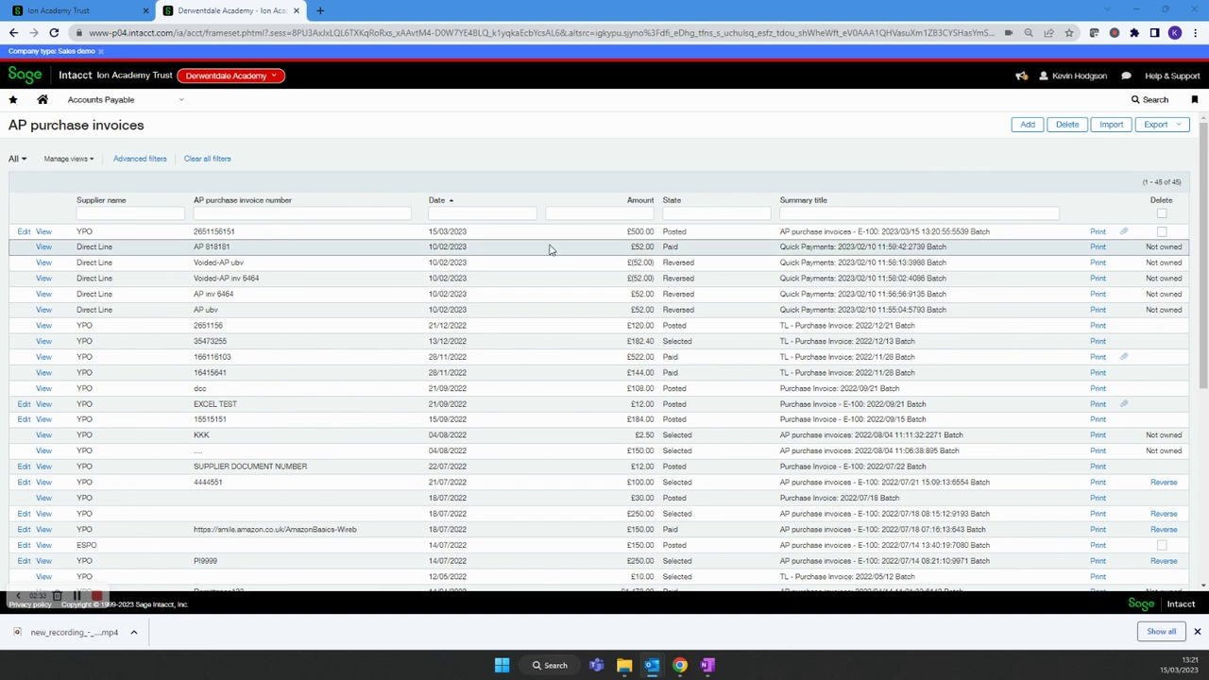
- Open the Pay AP purchase invoices page and examine its filter options
left_click(166, 99)
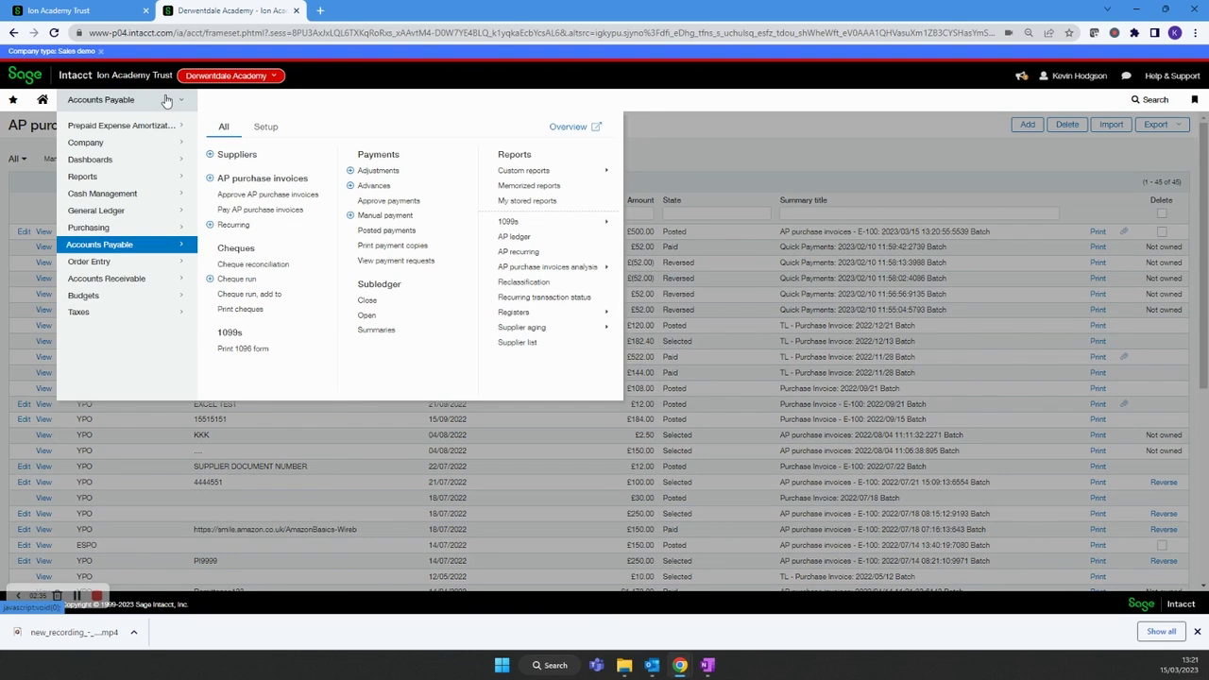
left_click(252, 218)
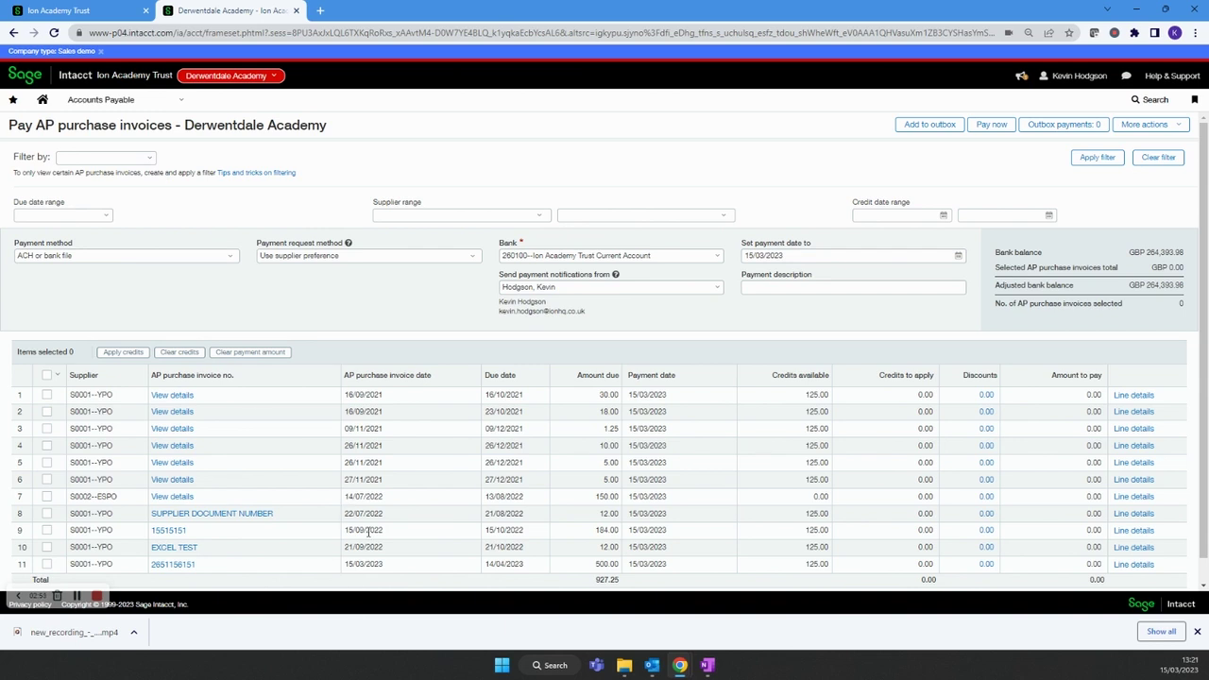
left_click(147, 159)
left_click(422, 155)
- Select all payable invoices, deselect the second and third ones, and clear the whole selection
left_click(46, 375)
left_click(47, 412)
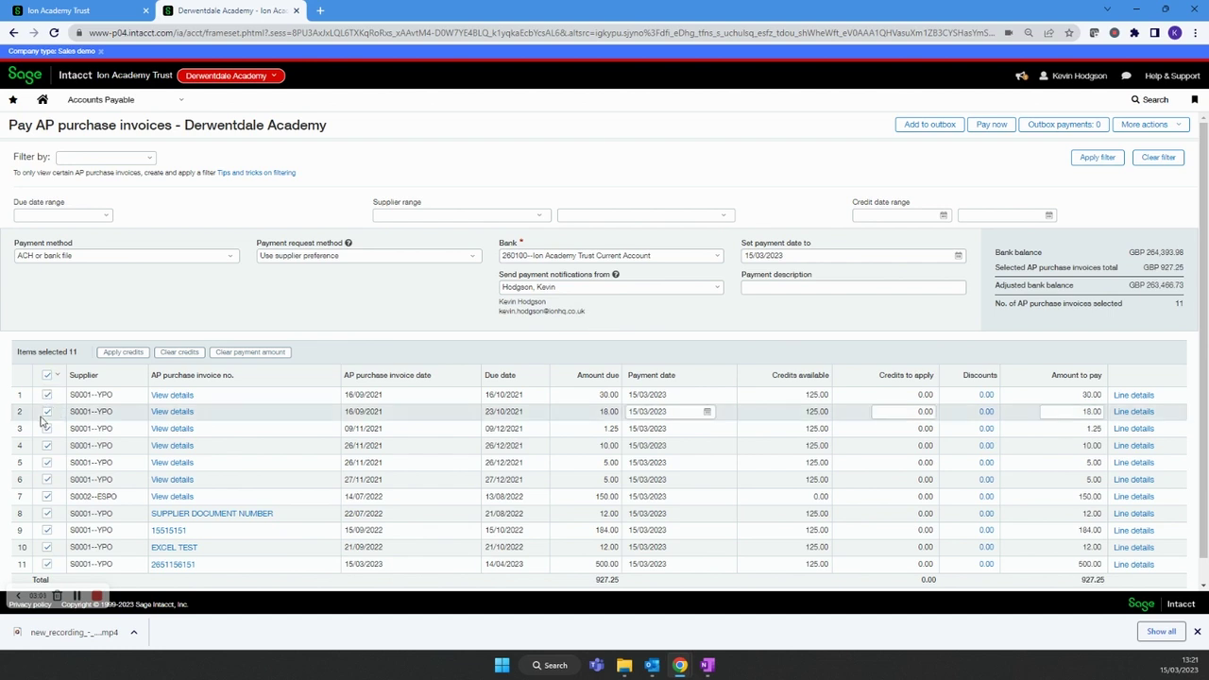
left_click(48, 429)
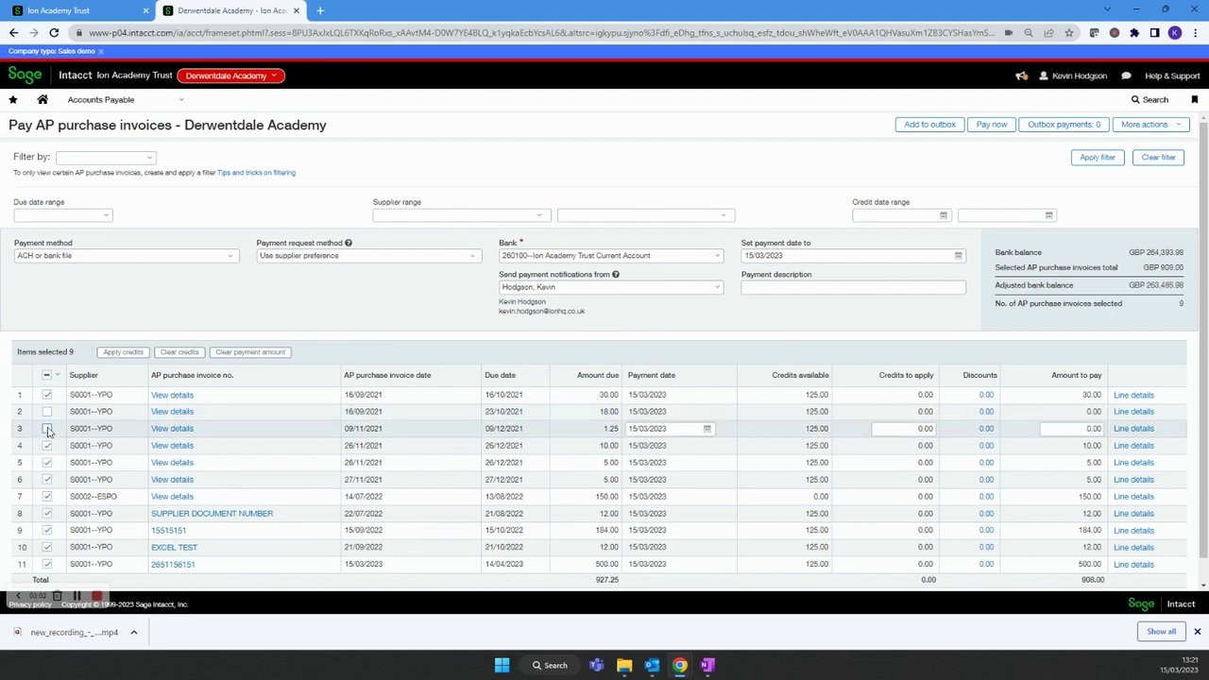
left_click(46, 376)
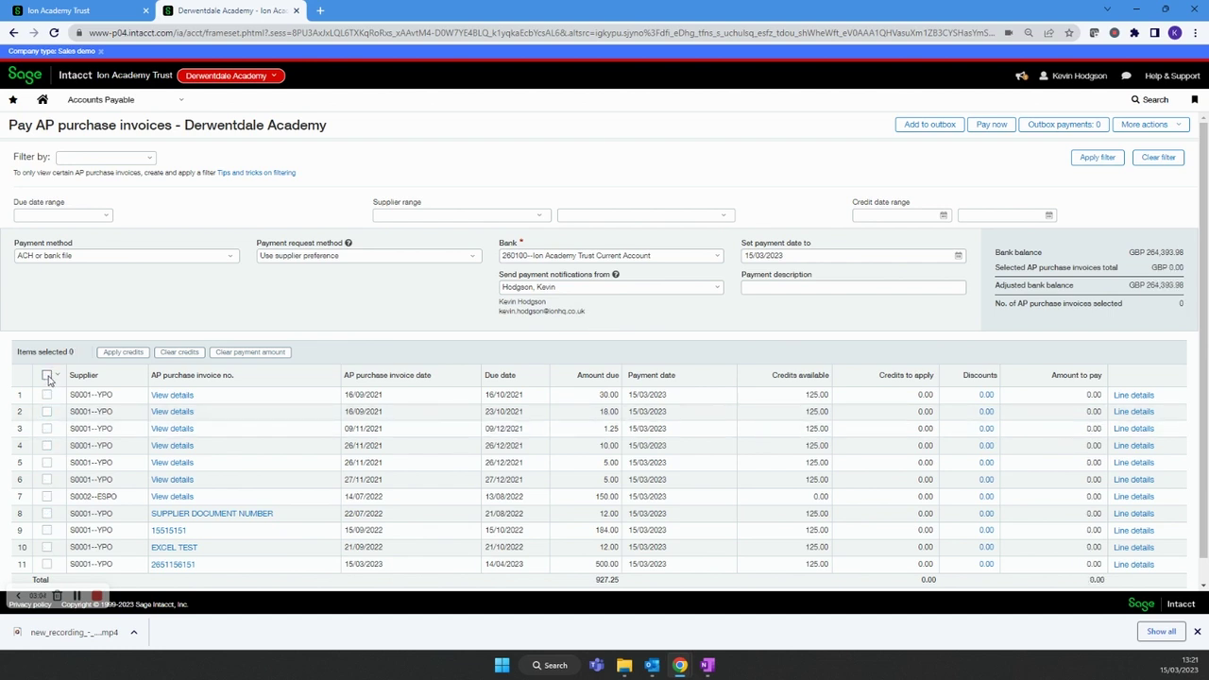
- View the details of the first invoice in the payment list and close them
left_click(189, 395)
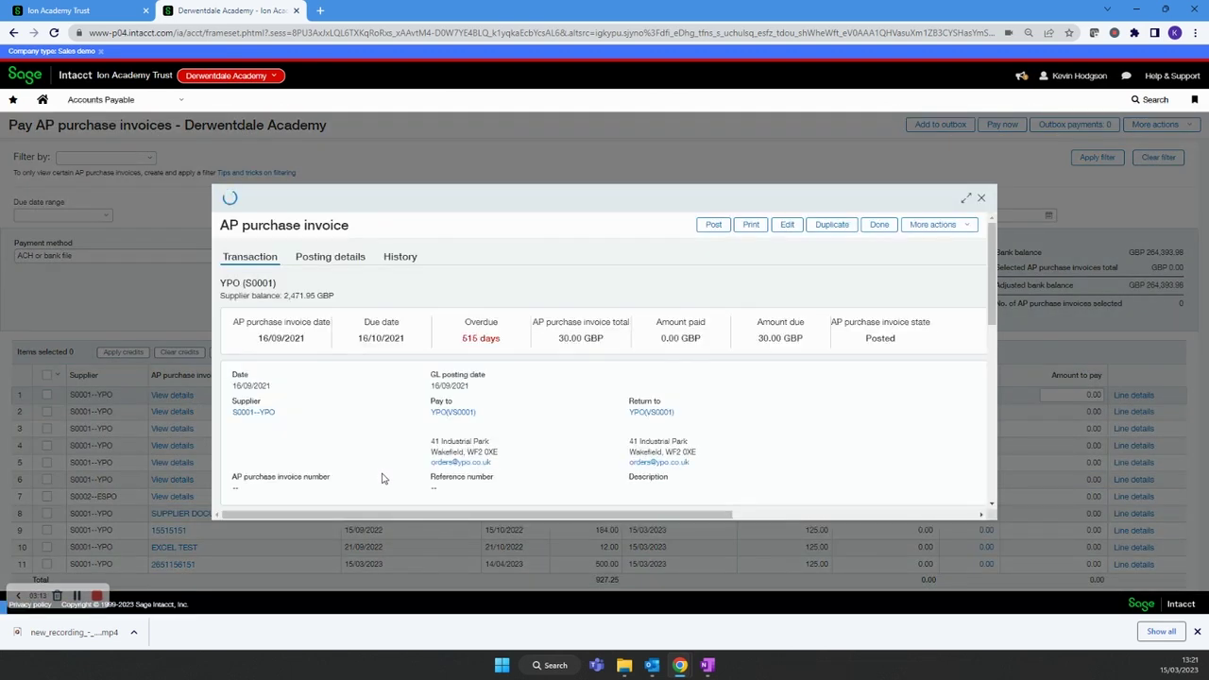
scroll(449, 433, "down", 2)
scroll(449, 433, "up", 2)
left_click(980, 198)
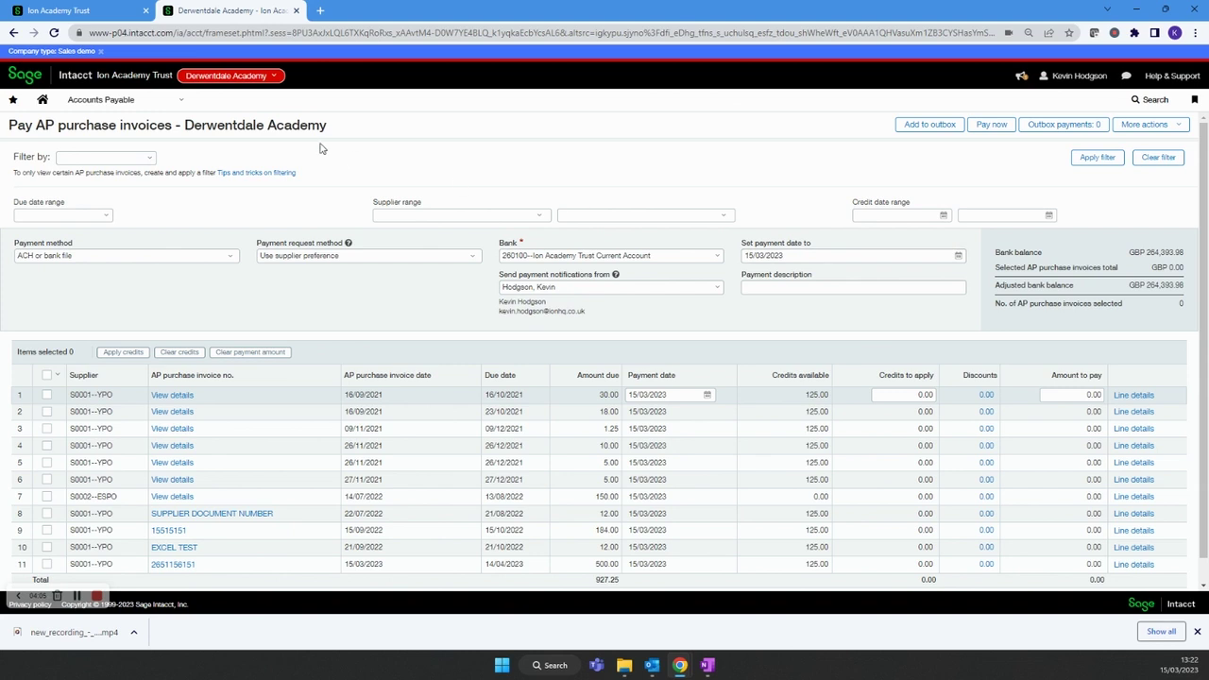
- Start a new manual payment in Cash Management, leaving the invoice payment page without saving
left_click(161, 106)
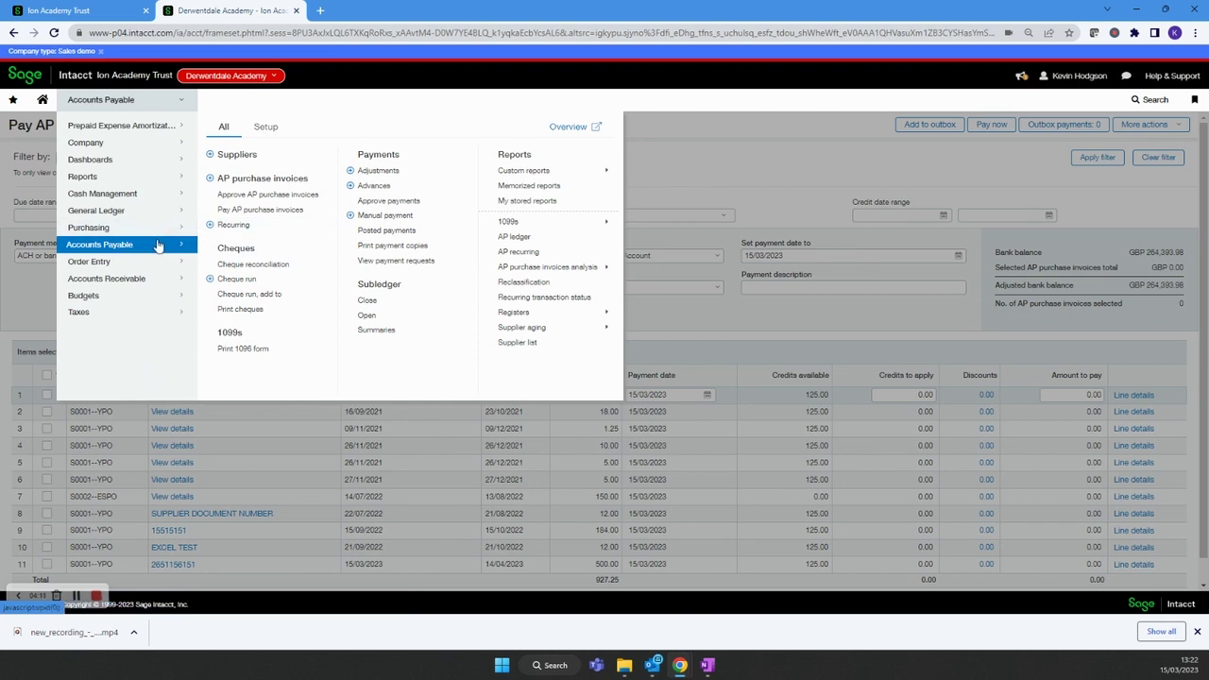
left_click(165, 192)
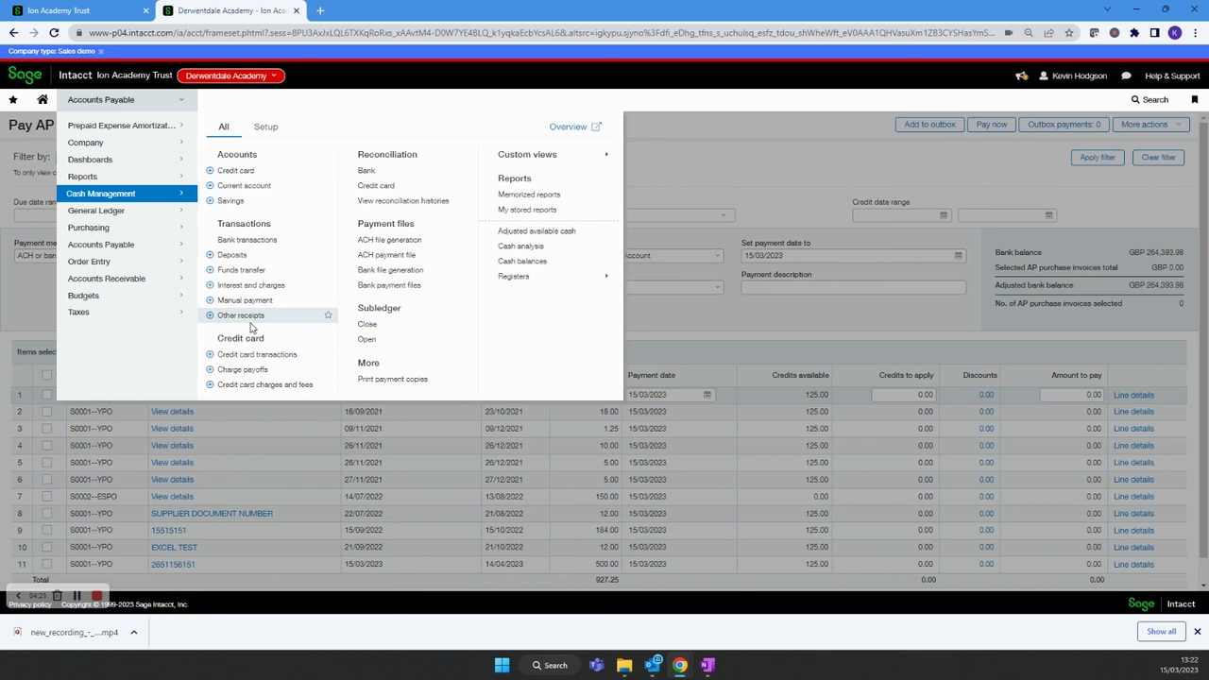
left_click(214, 302)
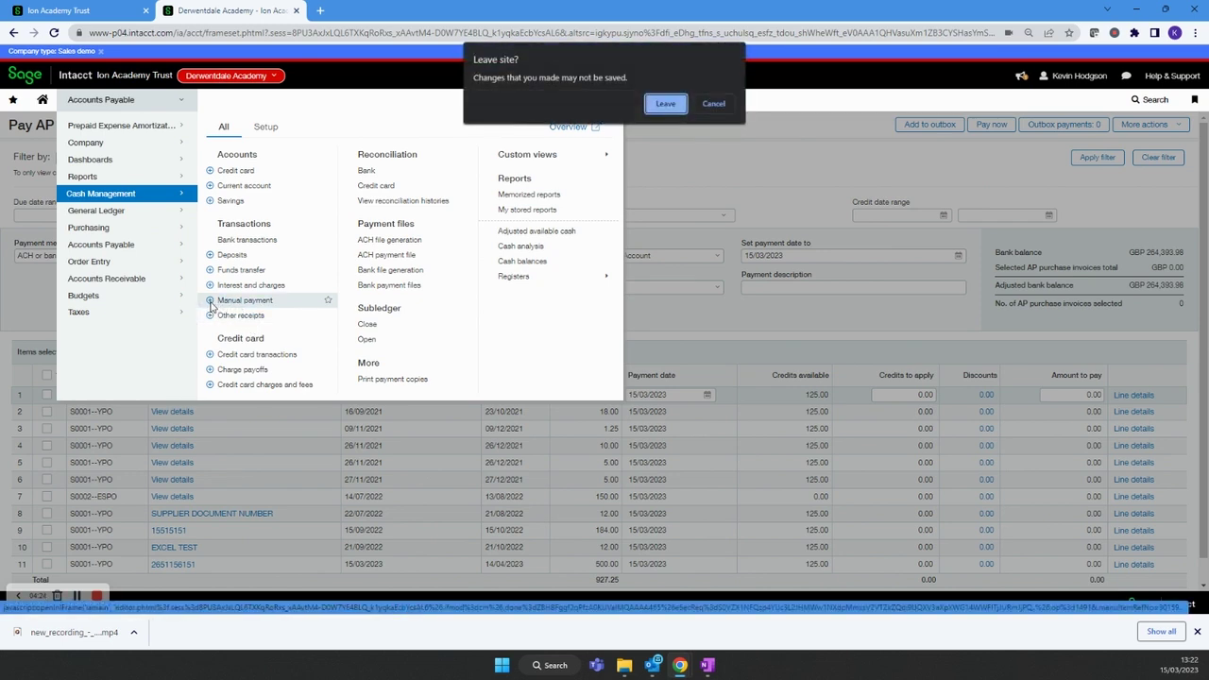
left_click(663, 104)
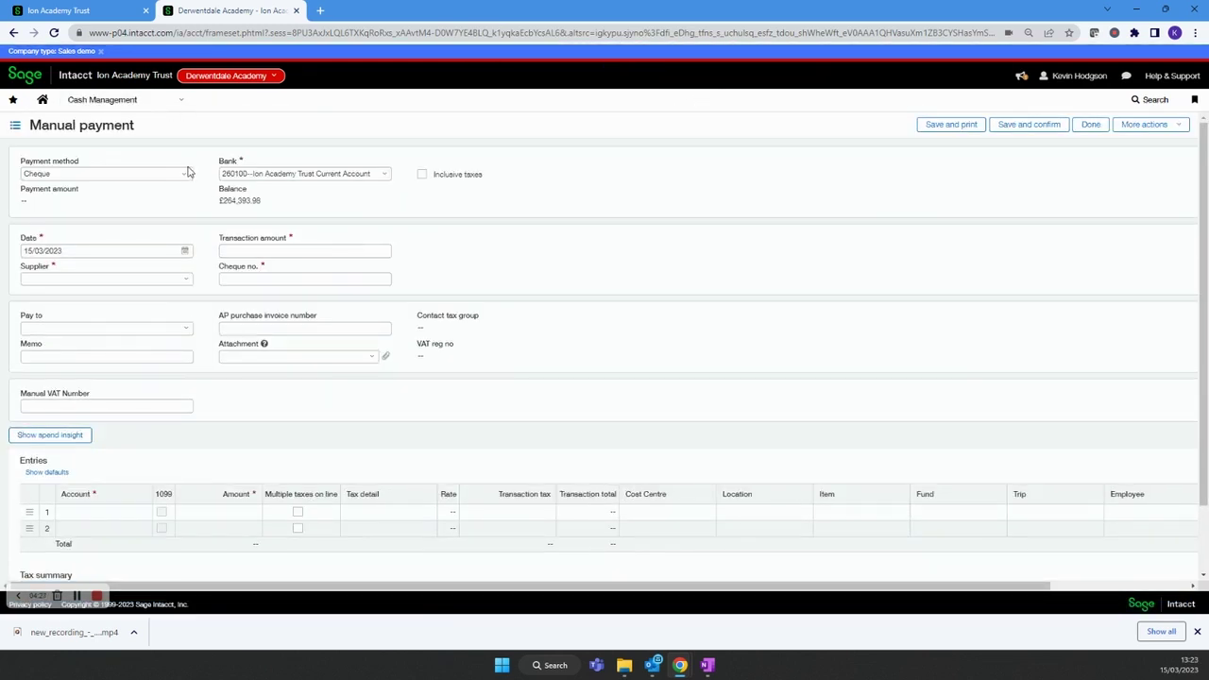
- Set the manual payment's method to Record transfer and its bank to Credit Card 1
left_click(187, 171)
left_click(176, 203)
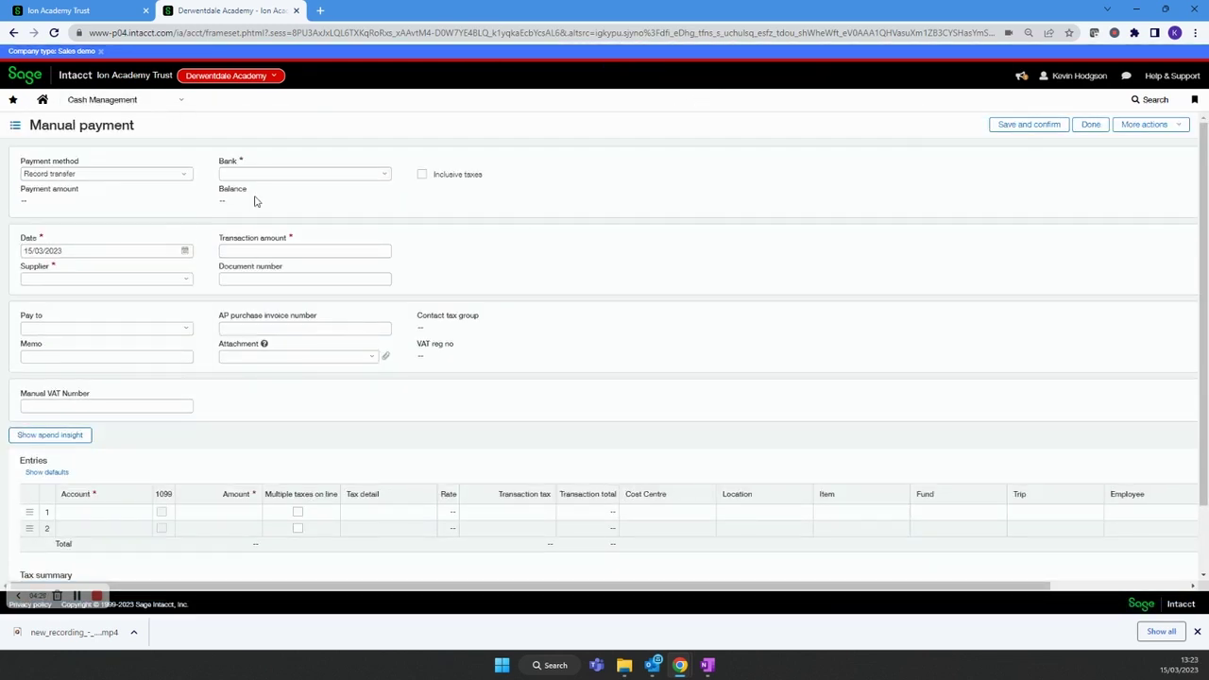
left_click(381, 174)
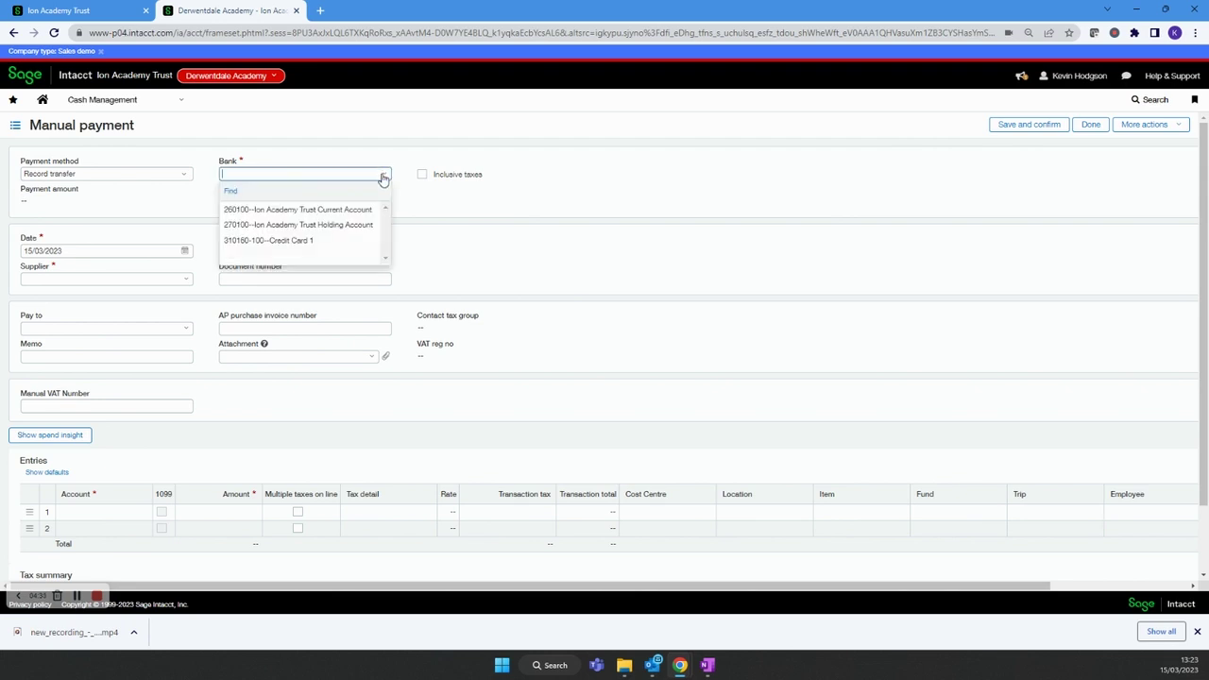
left_click(345, 242)
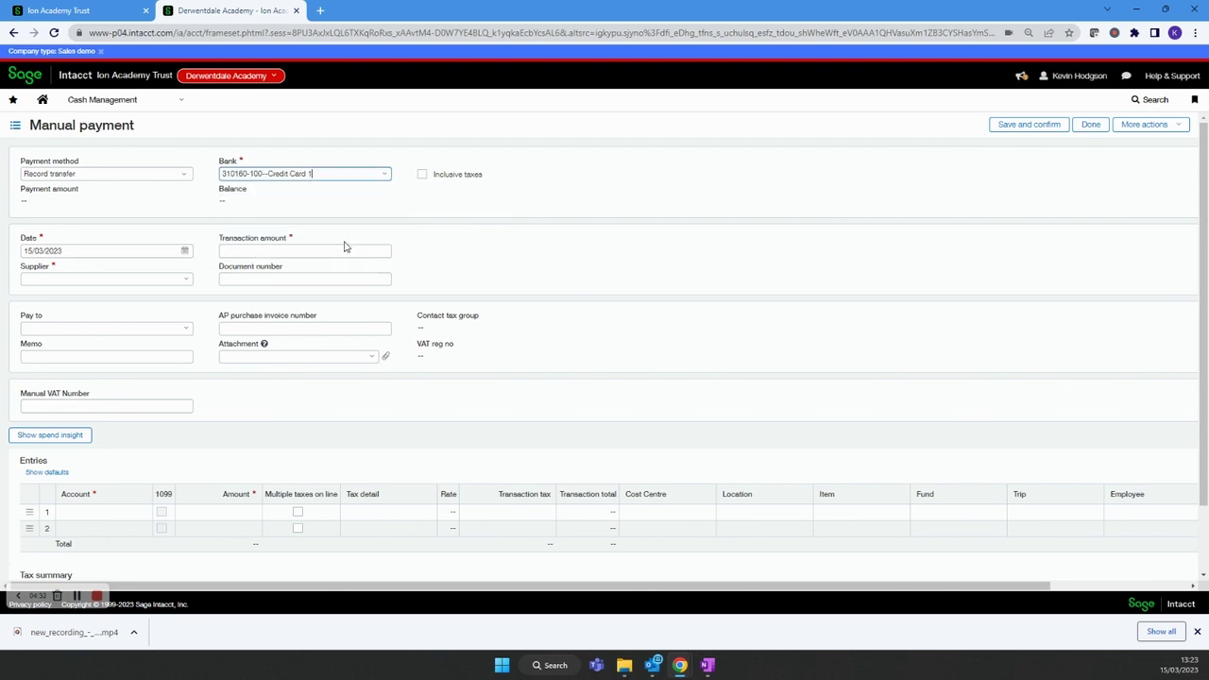
- Set the transaction amount to 100 and choose S0026--Creditcard Transactions as the payment's supplier
left_click(331, 250)
type("100")
left_click(483, 272)
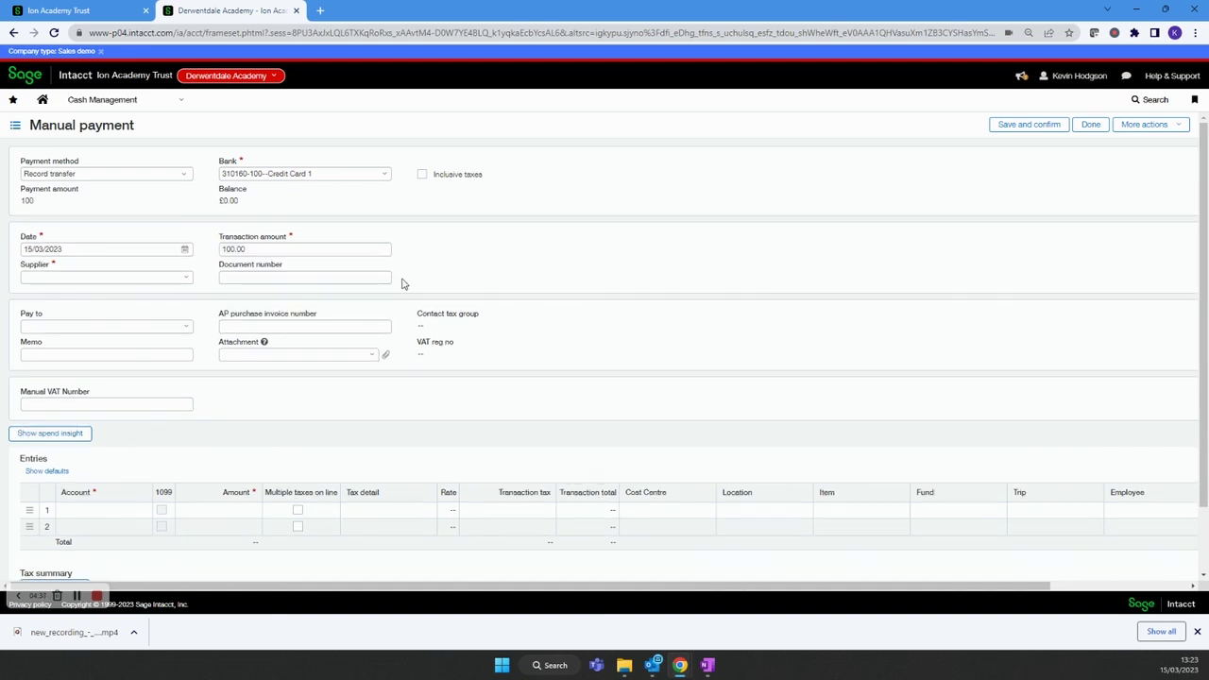
left_click(186, 281)
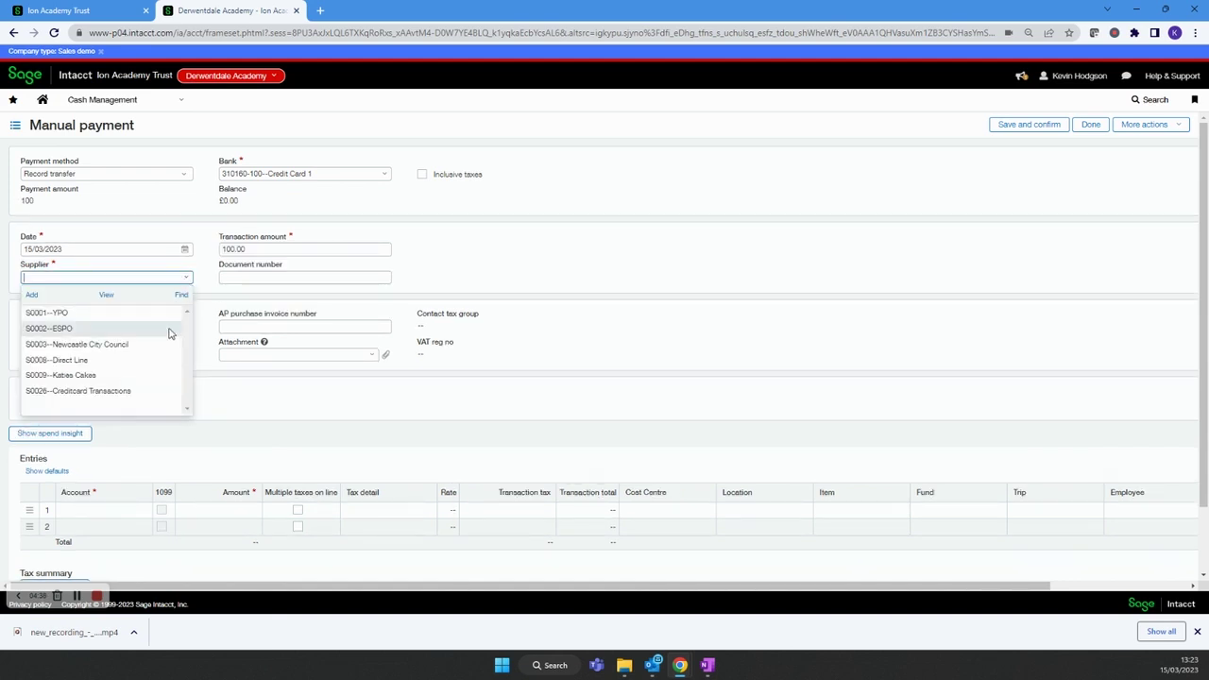
left_click(119, 392)
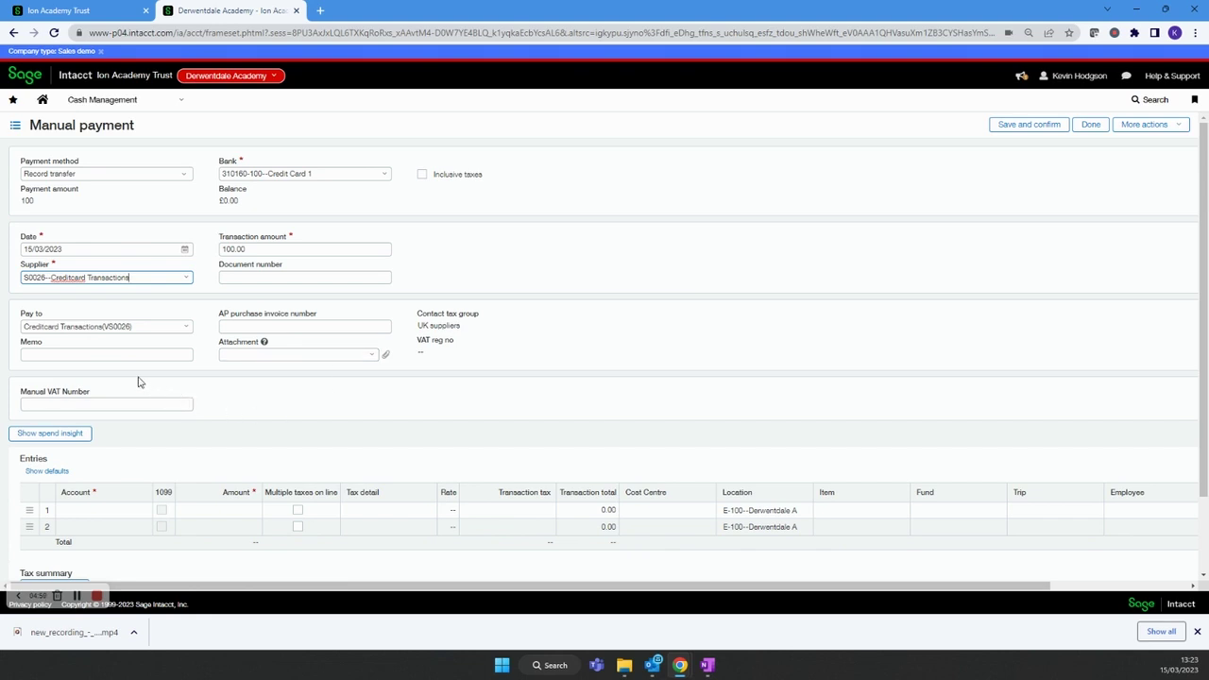
- Assign account 810100--SP: Educ Supplies: Books to the first entry line of the manual payment
left_click(97, 511)
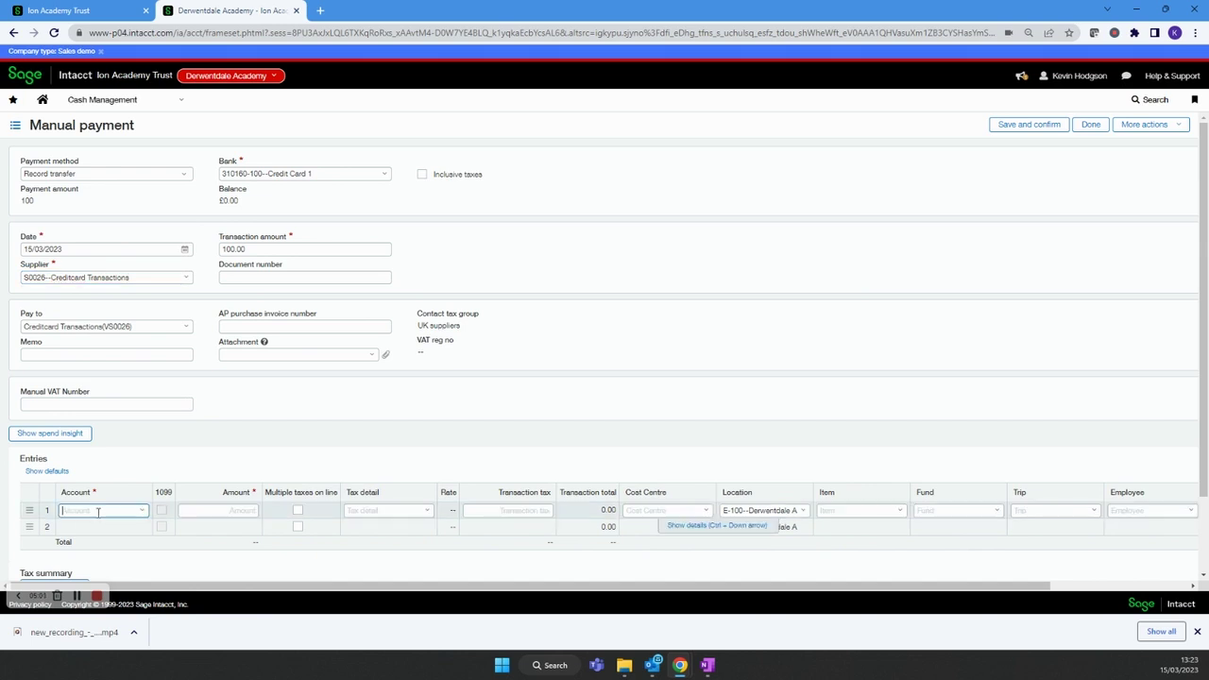
type("810")
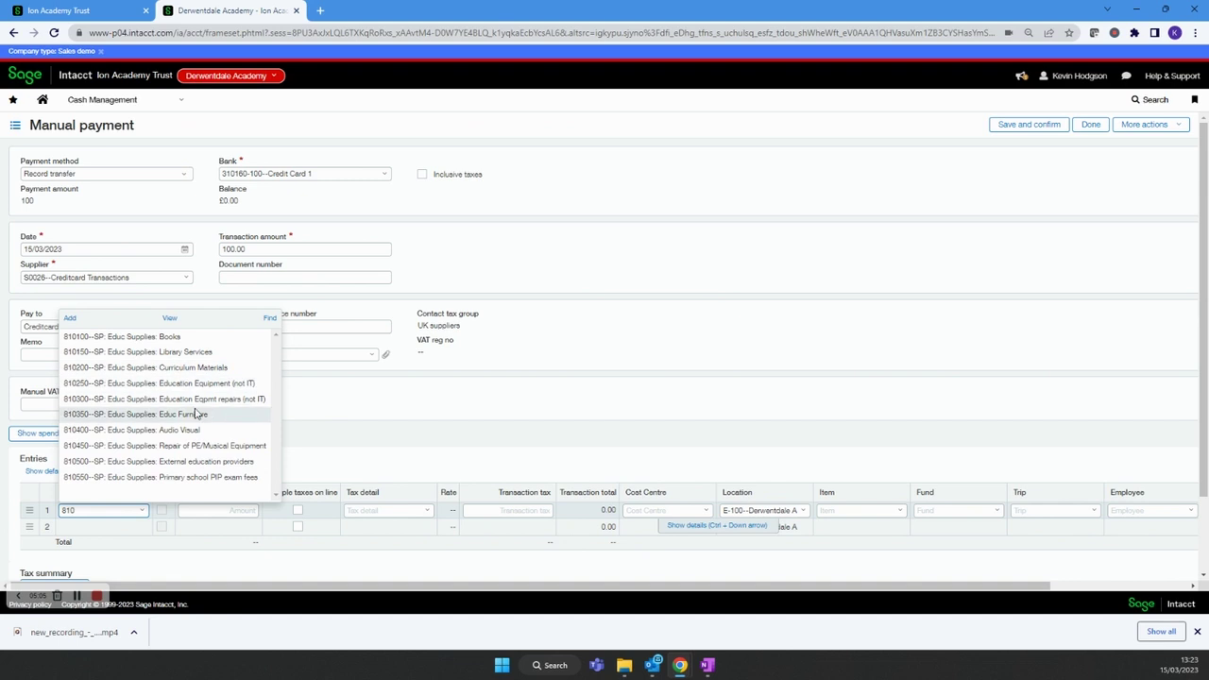
left_click(200, 338)
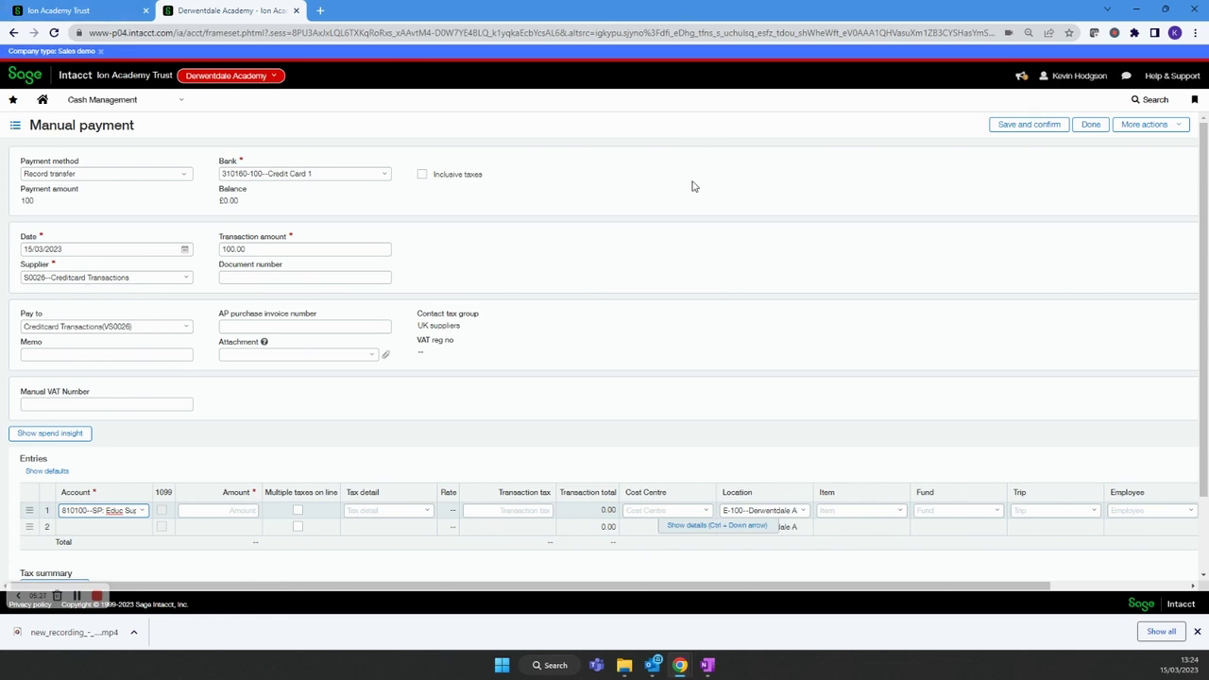
- Open the recurring journal entries list in General Ledger, leaving the manual payment without saving
left_click(157, 104)
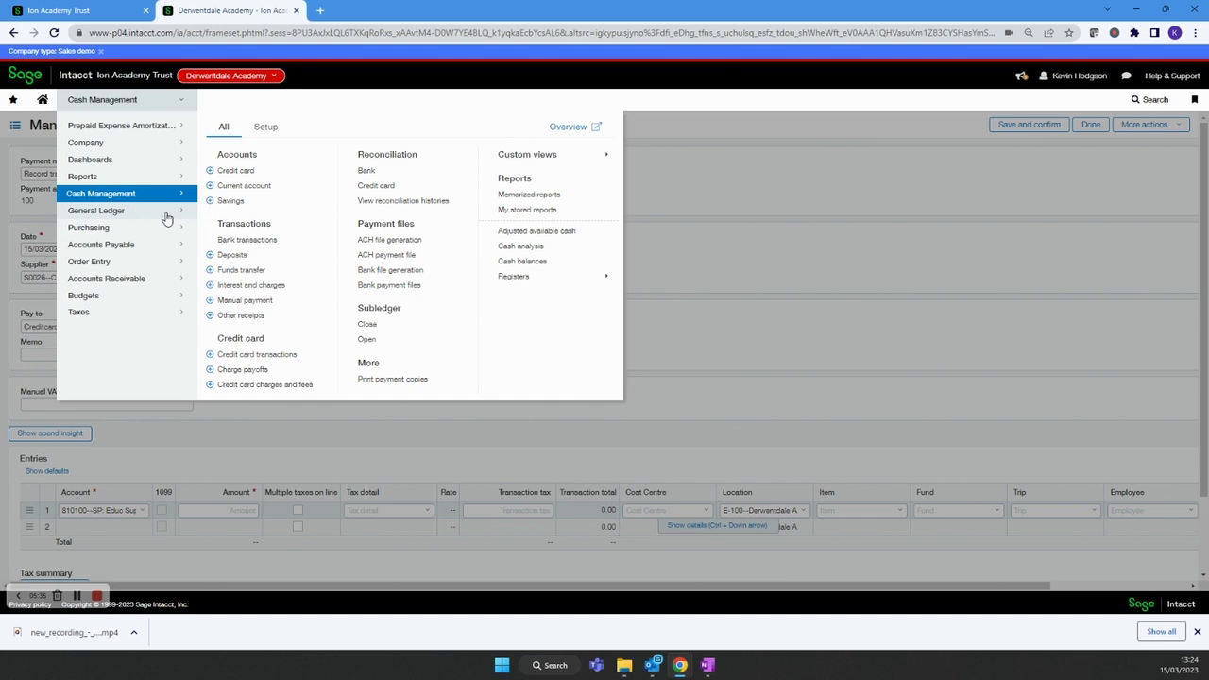
mouse_move(158, 218)
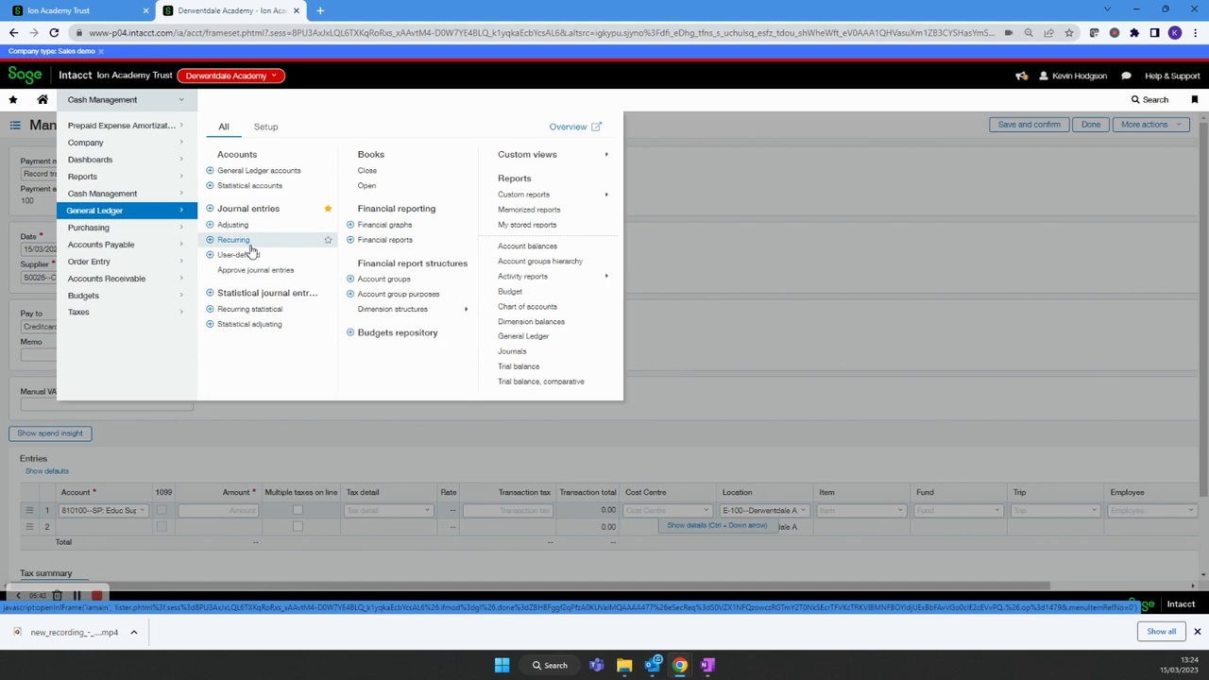
left_click(248, 243)
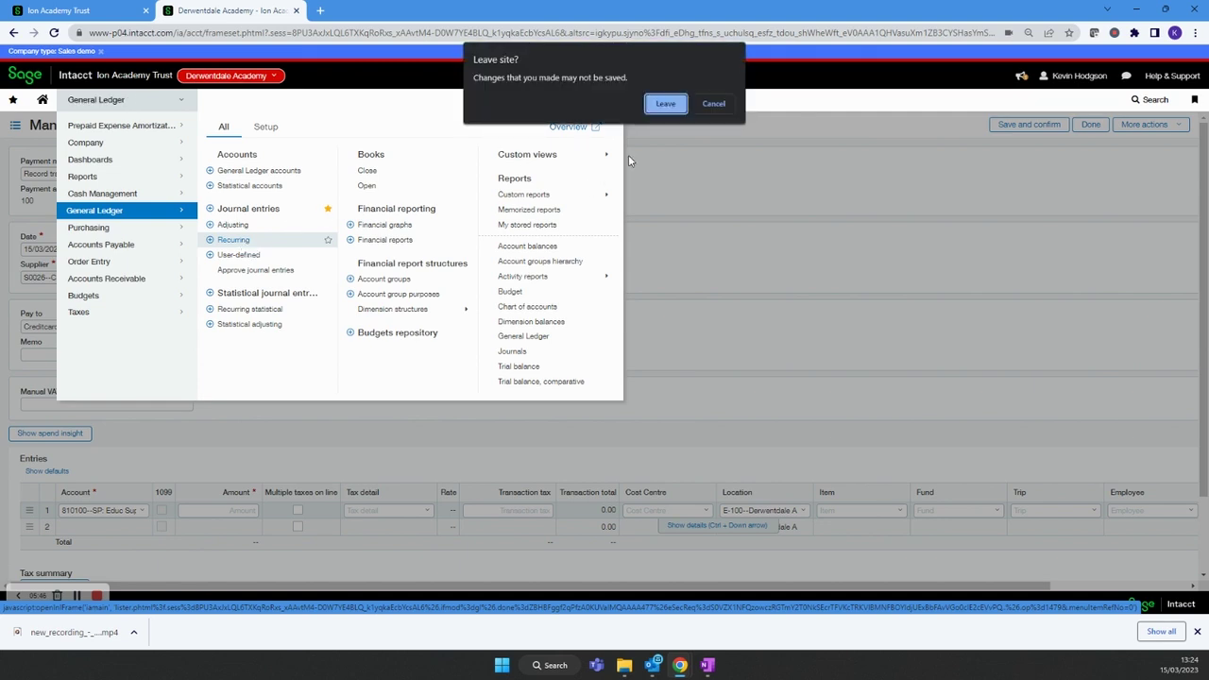
left_click(665, 104)
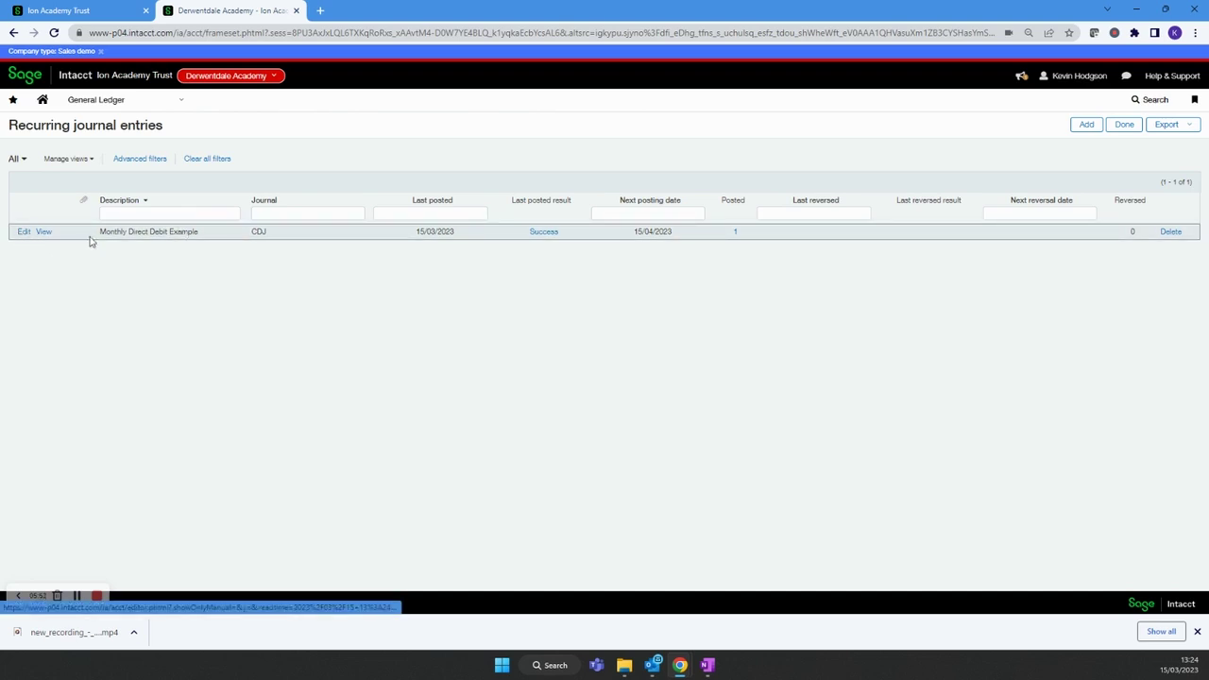
- Open the Monthly Direct Debit Example recurring journal entry for editing
left_click_drag(579, 236, 529, 238)
left_click(522, 273)
left_click(22, 235)
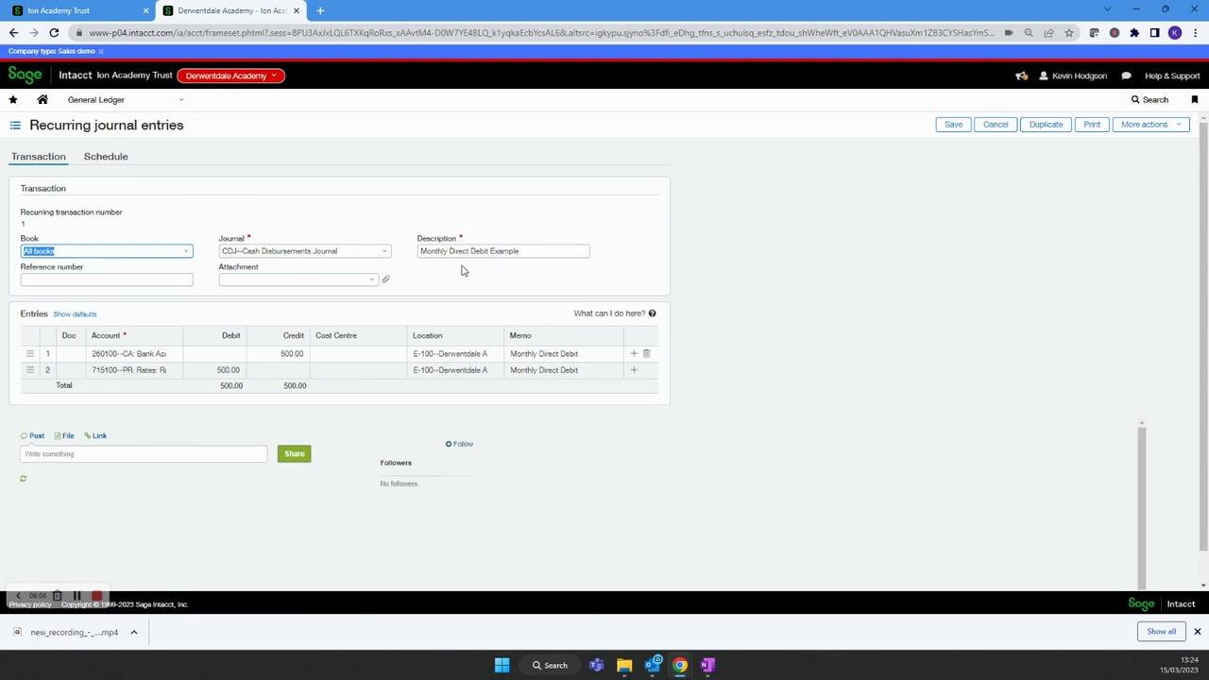
- Examine the additional dimensions available on the recurring journal's first entry line, then hide those details again
left_click(374, 359)
left_click(404, 370)
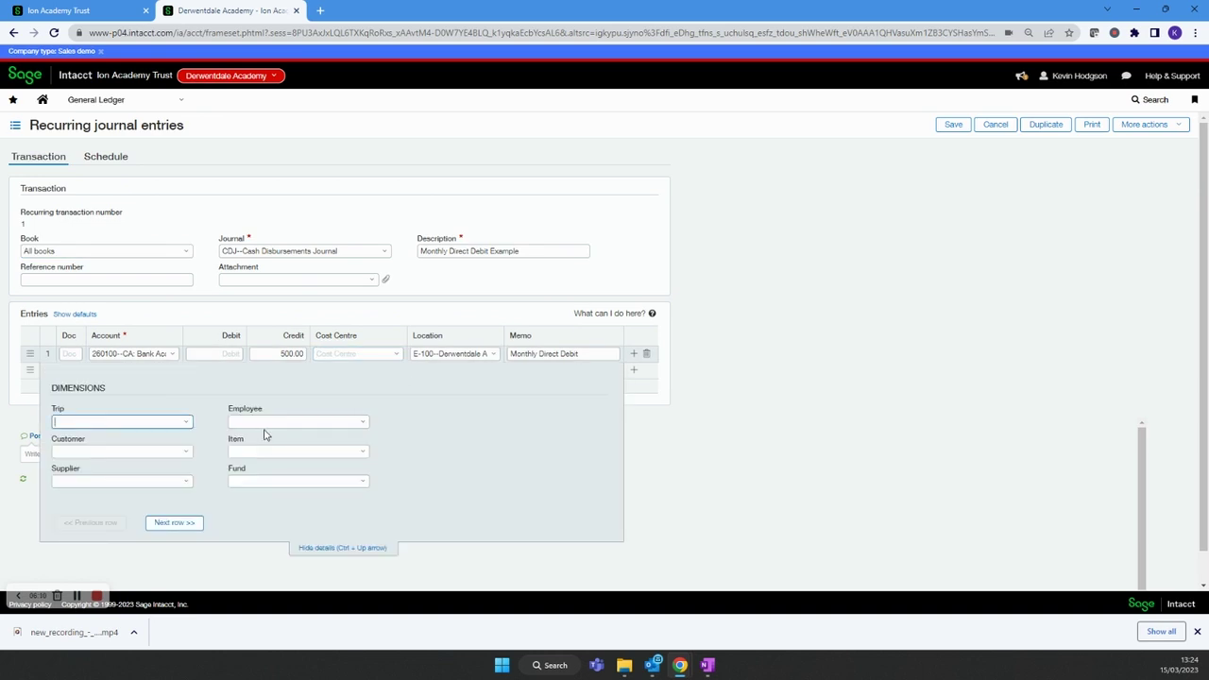
left_click(327, 550)
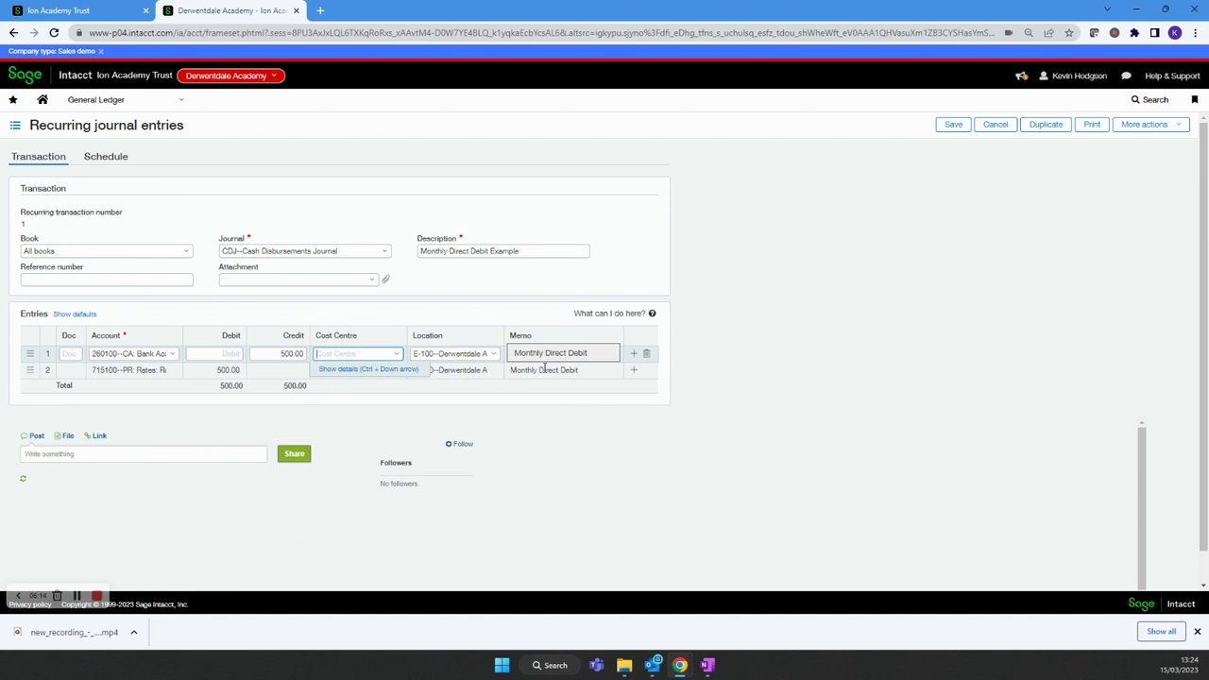